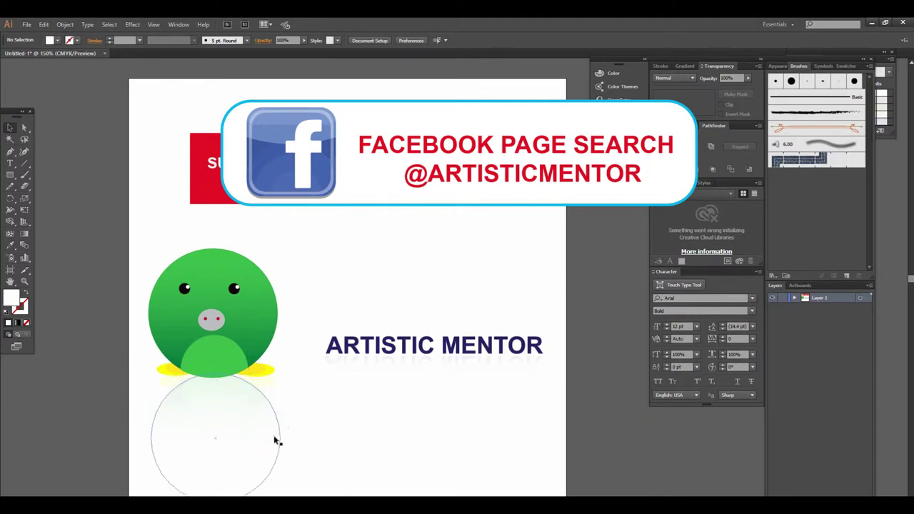
# Zoom out to the whole artboard and move the title's faded reflection off it
pyautogui.moveTo(469, 353); pyautogui.dragTo(410, 385)
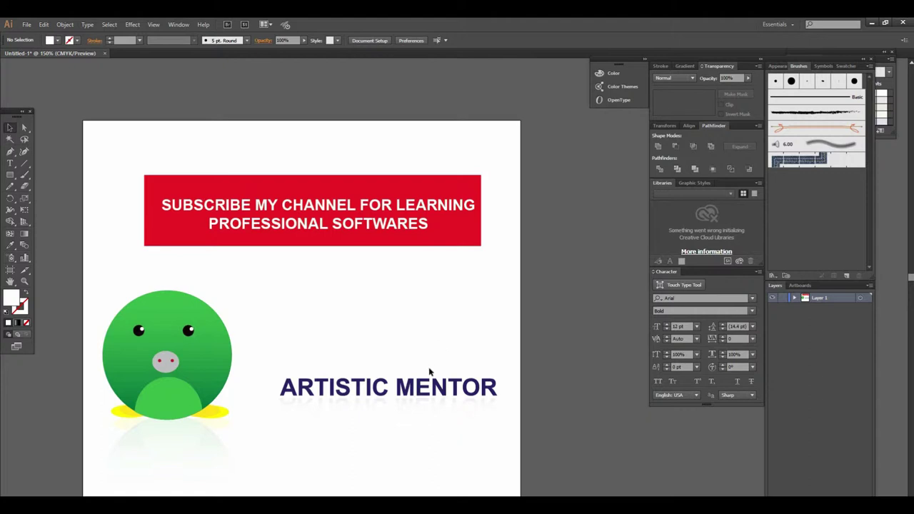
pyautogui.scroll(-1, 430, 371)
pyautogui.moveTo(429, 372); pyautogui.dragTo(416, 361)
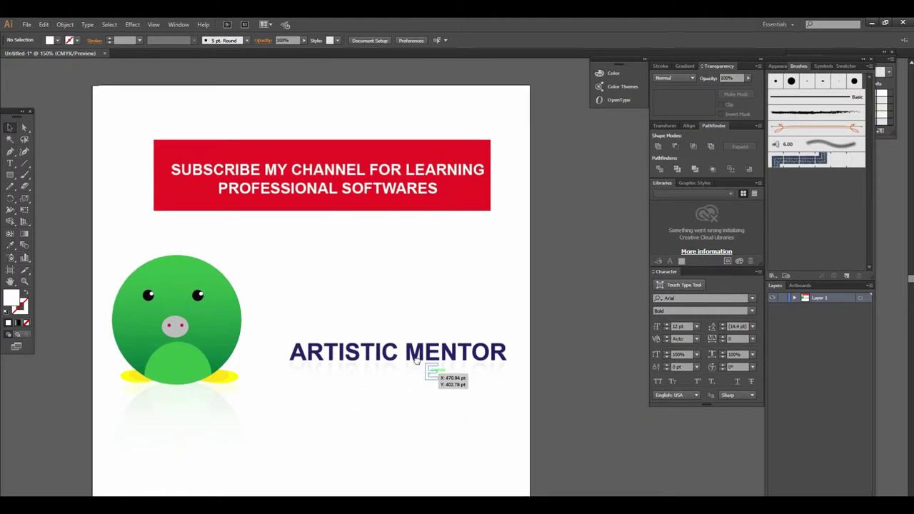
pyautogui.scroll(-2, 416, 360)
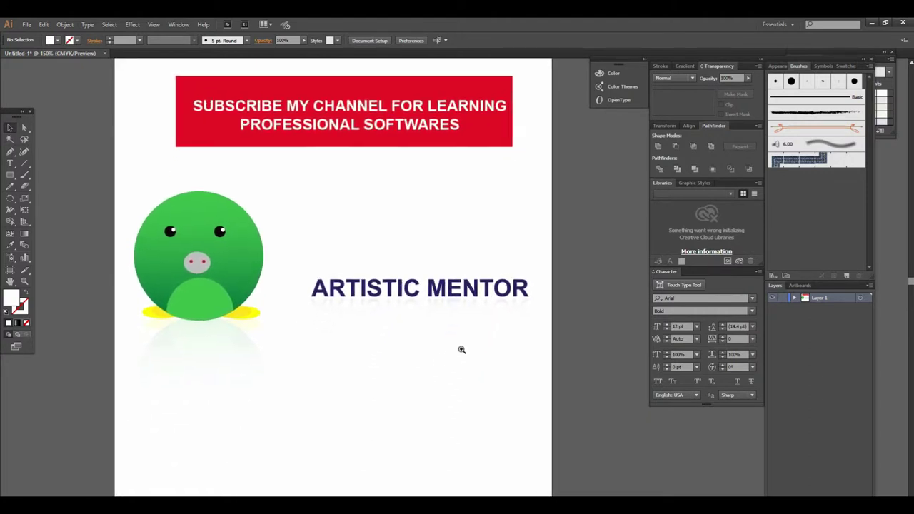
pyautogui.hotkey('ctrl', '-')
pyautogui.moveTo(332, 229); pyautogui.dragTo(432, 266)
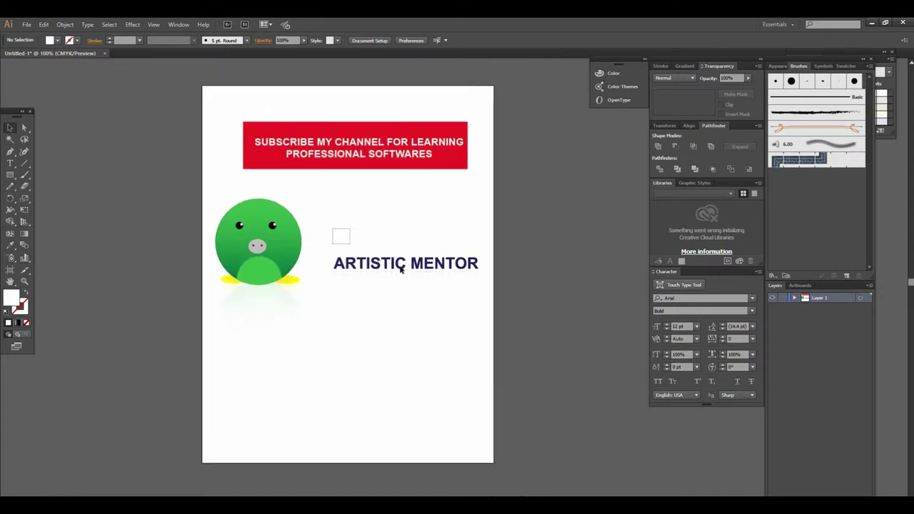
pyautogui.moveTo(429, 275); pyautogui.dragTo(689, 450)
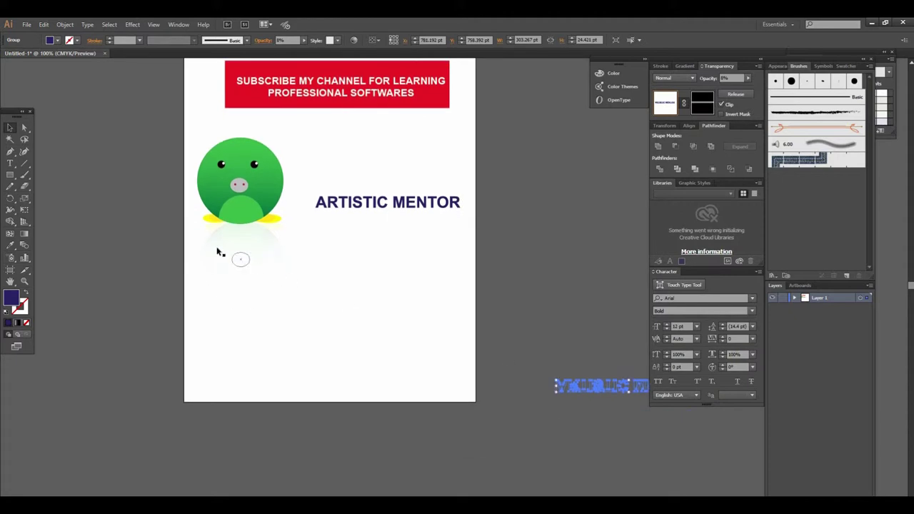
# Ungroup the bird's faded reflection and move it off the artboard to the lower left
pyautogui.moveTo(191, 241); pyautogui.dragTo(305, 301)
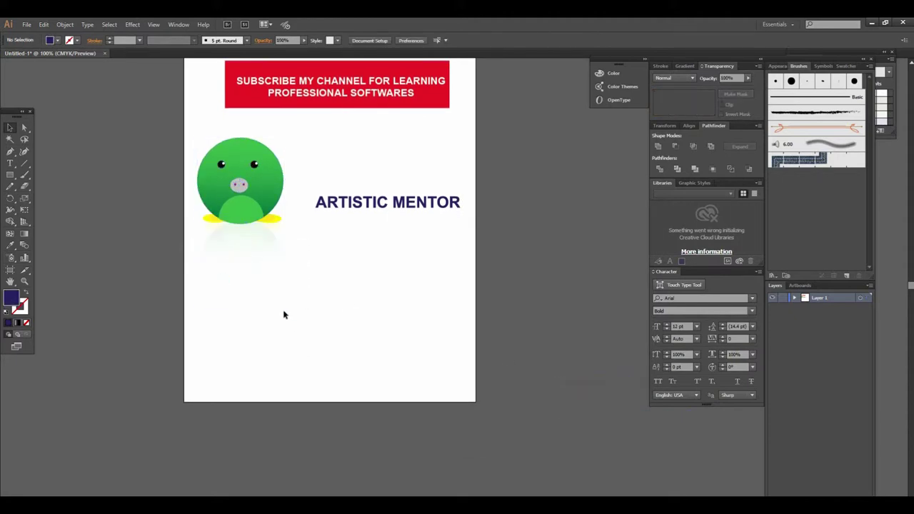
pyautogui.rightClick(247, 256)
pyautogui.click(283, 311)
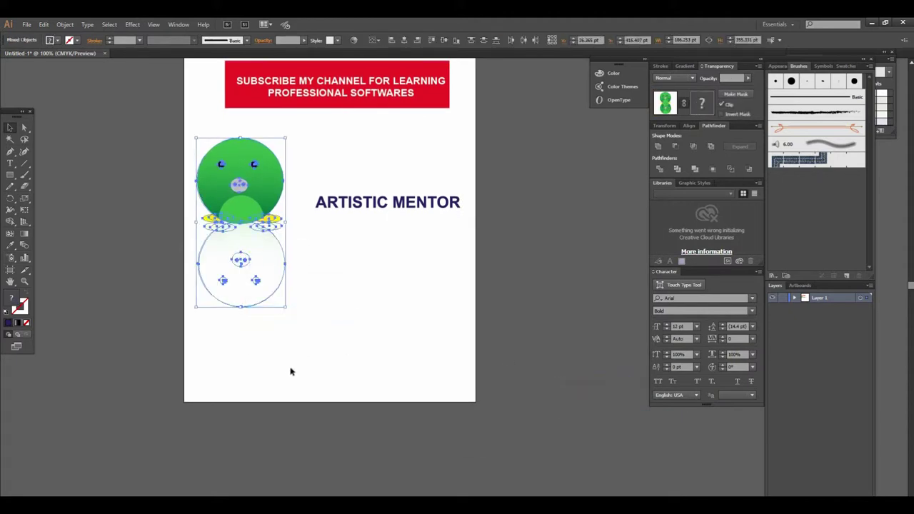
pyautogui.moveTo(314, 335); pyautogui.dragTo(187, 230)
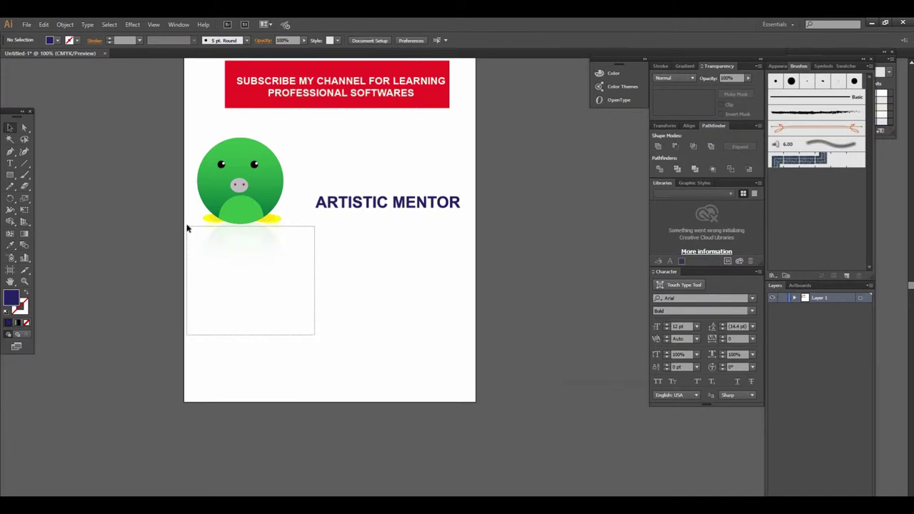
pyautogui.moveTo(187, 230); pyautogui.dragTo(198, 239)
pyautogui.moveTo(248, 263); pyautogui.dragTo(119, 404)
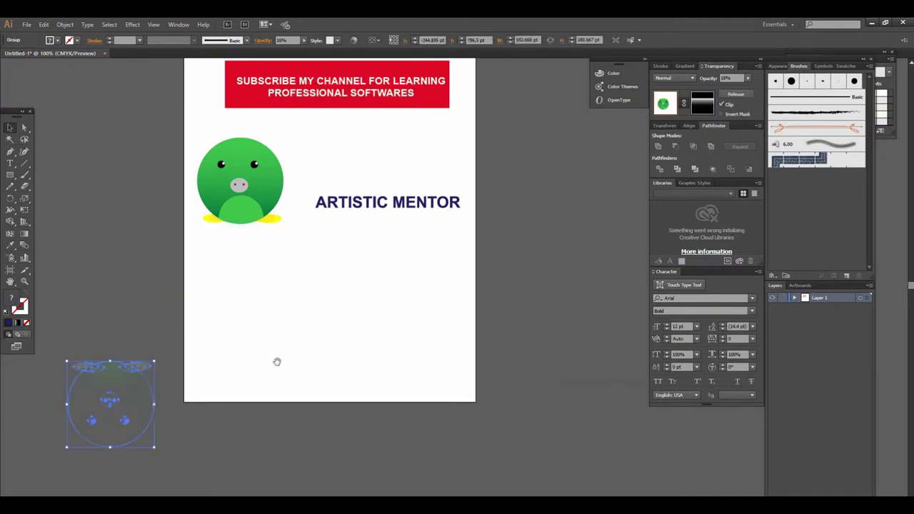
# Move the ARTISTIC MENTOR title off the artboard to the right
pyautogui.hscroll(-4, 383, 326)
pyautogui.click(243, 349)
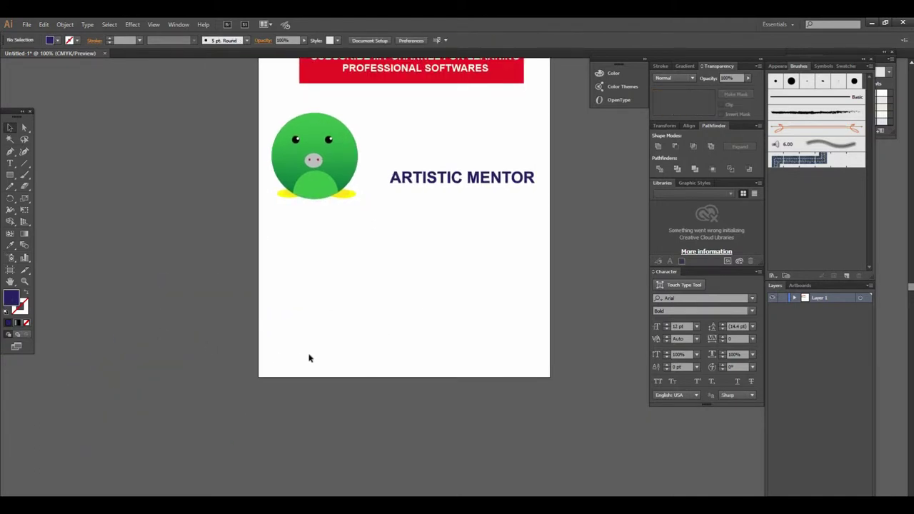
pyautogui.hscroll(4, 169, 369)
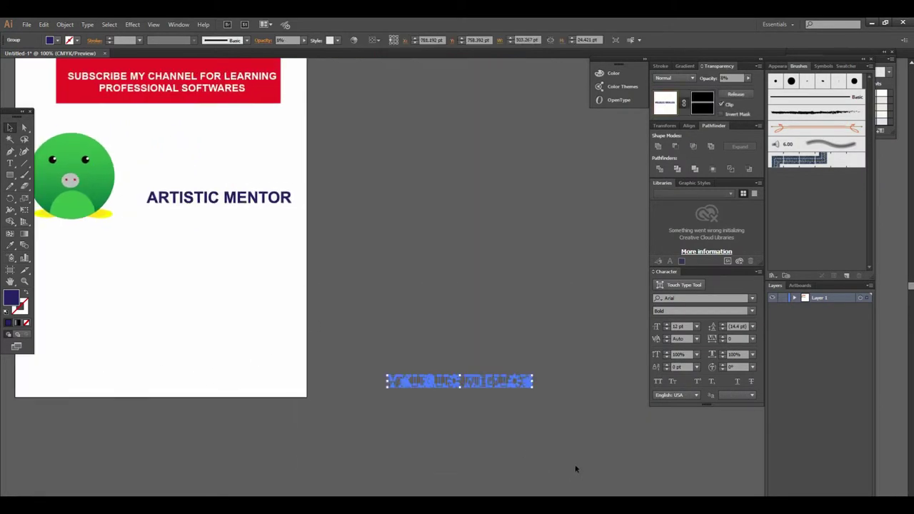
pyautogui.moveTo(297, 342); pyautogui.dragTo(386, 383)
pyautogui.moveTo(332, 278); pyautogui.dragTo(568, 296)
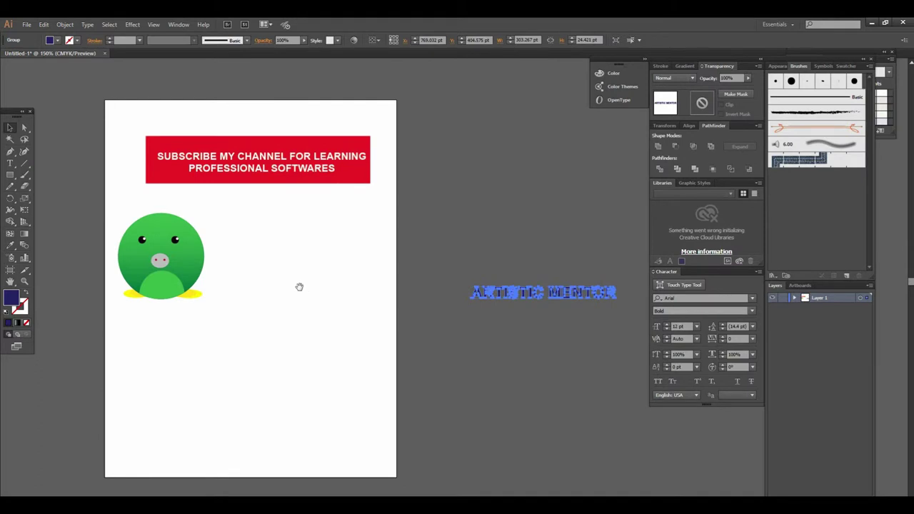
# Frame the green bird and red banner in view at around 150–200% zoom
pyautogui.hotkey('ctrl', '+')
pyautogui.hotkey('ctrl', '+')
pyautogui.moveTo(361, 315); pyautogui.dragTo(259, 392)
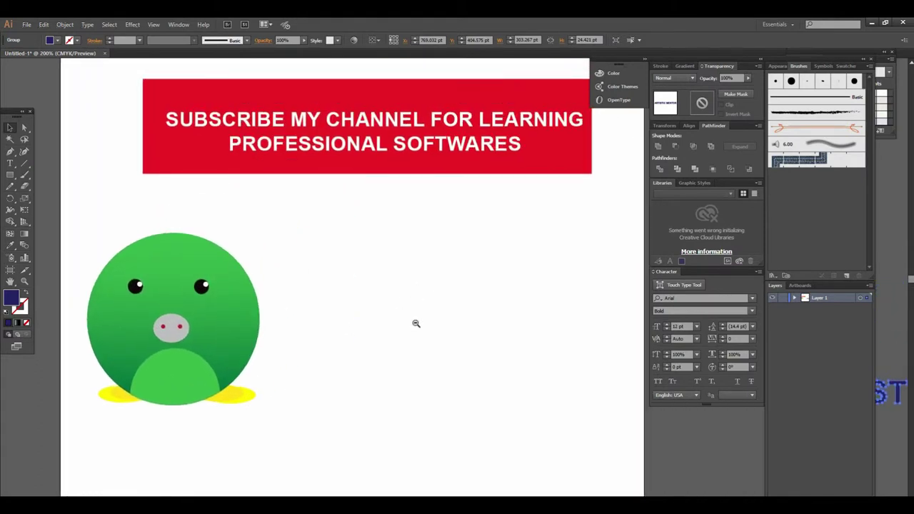
pyautogui.hotkey('ctrl', '-')
pyautogui.moveTo(151, 210)
pyautogui.mouseDown()
pyautogui.moveTo(300, 357)
pyautogui.moveTo(427, 349)
pyautogui.mouseUp()
pyautogui.hotkey('ctrl', '+')
pyautogui.moveTo(434, 279)
pyautogui.mouseDown()
pyautogui.moveTo(412, 316)
pyautogui.moveTo(449, 319)
pyautogui.mouseUp()
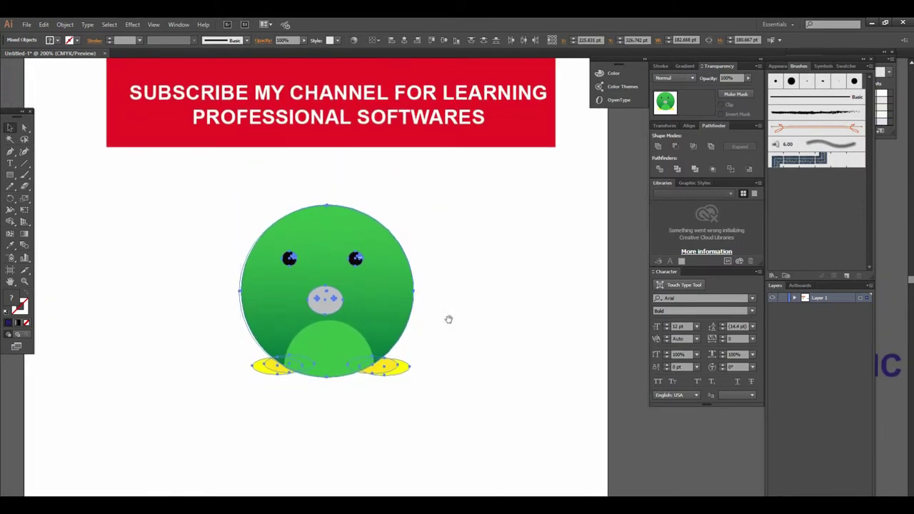
pyautogui.click(448, 320)
# Marquee-select the whole bird and Alt+Shift-drag a copy straight below it
pyautogui.moveTo(466, 396); pyautogui.dragTo(481, 405)
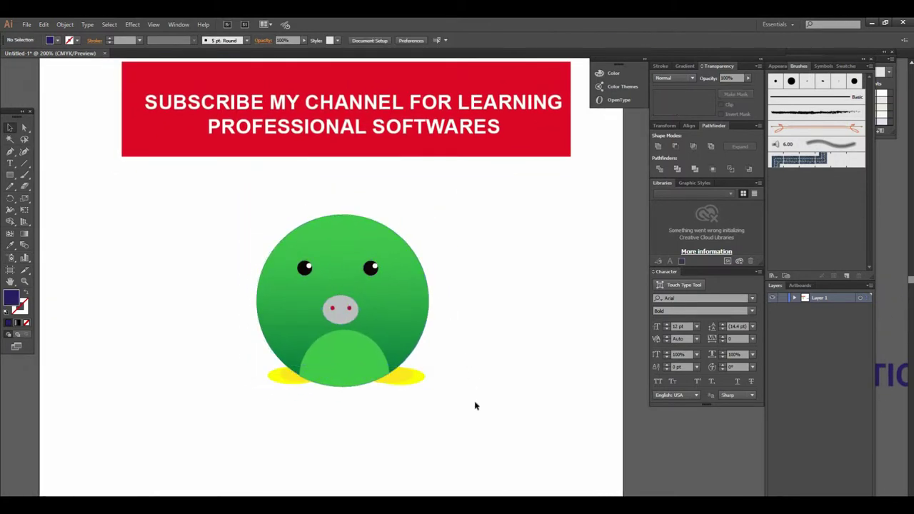
pyautogui.scroll(-1, 467, 369)
pyautogui.hotkey('ctrl', '-')
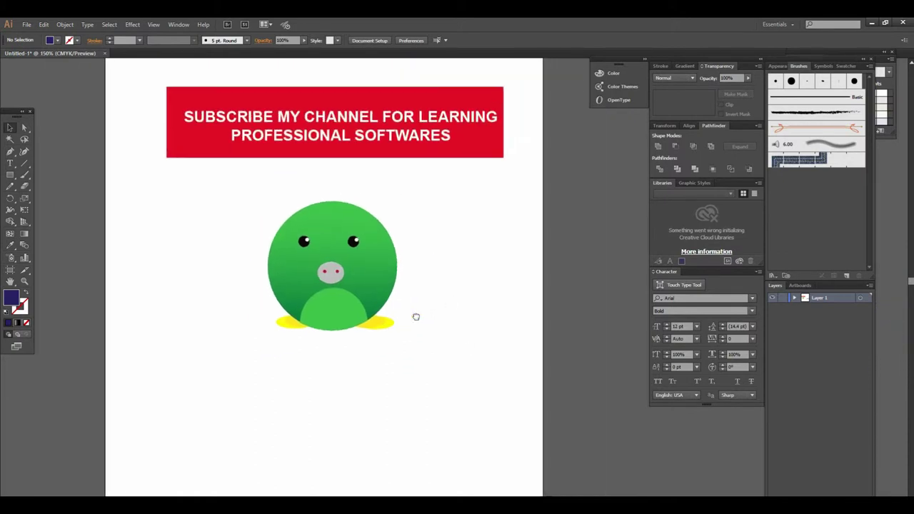
pyautogui.hotkey('ctrl', '+')
pyautogui.moveTo(155, 143)
pyautogui.mouseDown()
pyautogui.moveTo(461, 325)
pyautogui.moveTo(509, 377)
pyautogui.mouseUp()
pyautogui.hotkey('ctrl', '-')
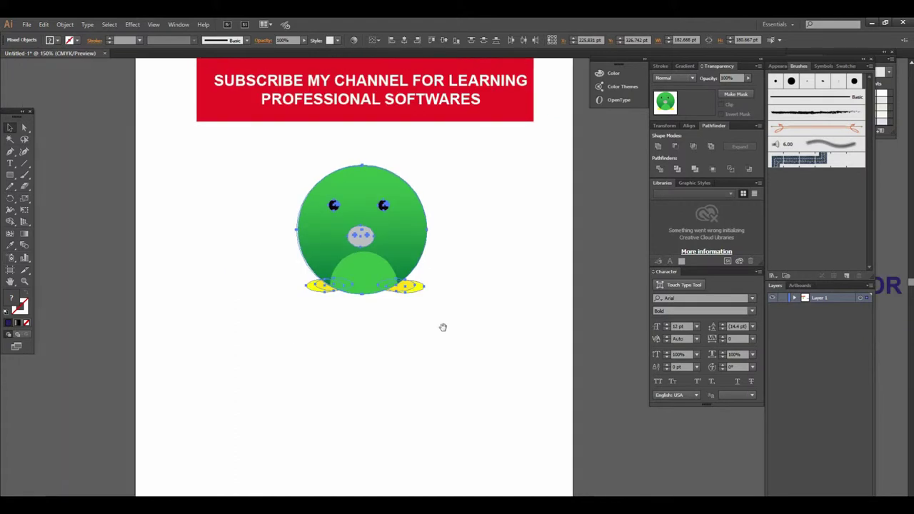
pyautogui.moveTo(442, 327); pyautogui.dragTo(436, 305)
pyautogui.moveTo(369, 218); pyautogui.dragTo(379, 367)
# Undo the misplaced copies of the bird
pyautogui.hotkey('ctrl', 'shift', 'b')
pyautogui.hotkey('ctrl', 'z')
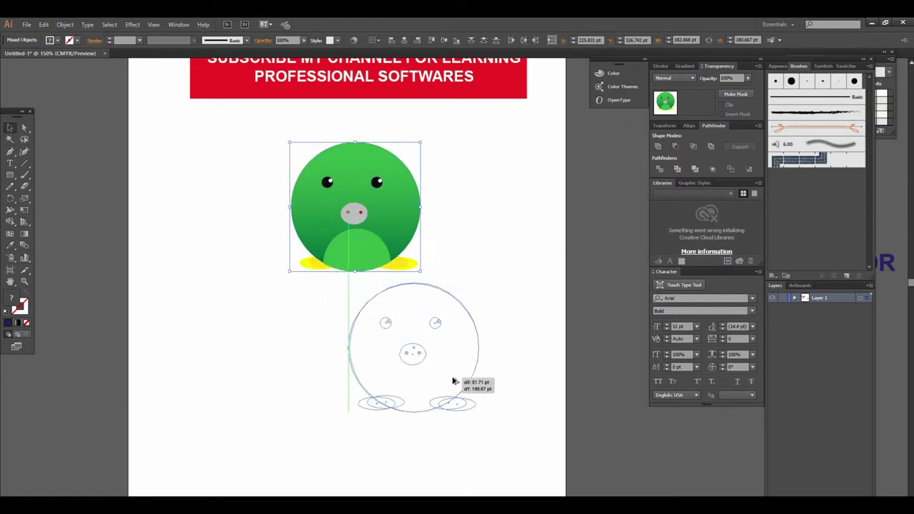
pyautogui.moveTo(396, 252); pyautogui.dragTo(404, 397)
pyautogui.hotkey('ctrl', 'z')
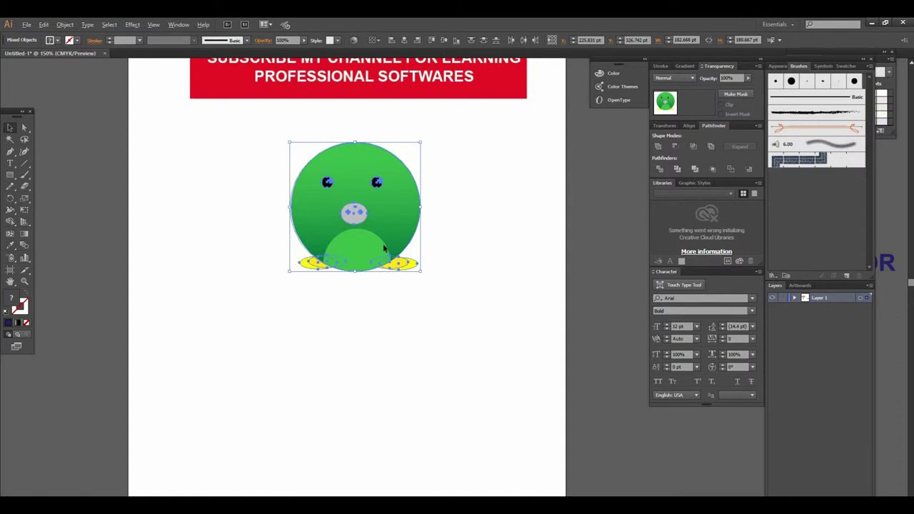
# Reselect the bird and place a copy directly beneath it, touching the original
pyautogui.moveTo(486, 336); pyautogui.dragTo(245, 135)
pyautogui.moveTo(444, 159); pyautogui.dragTo(296, 327)
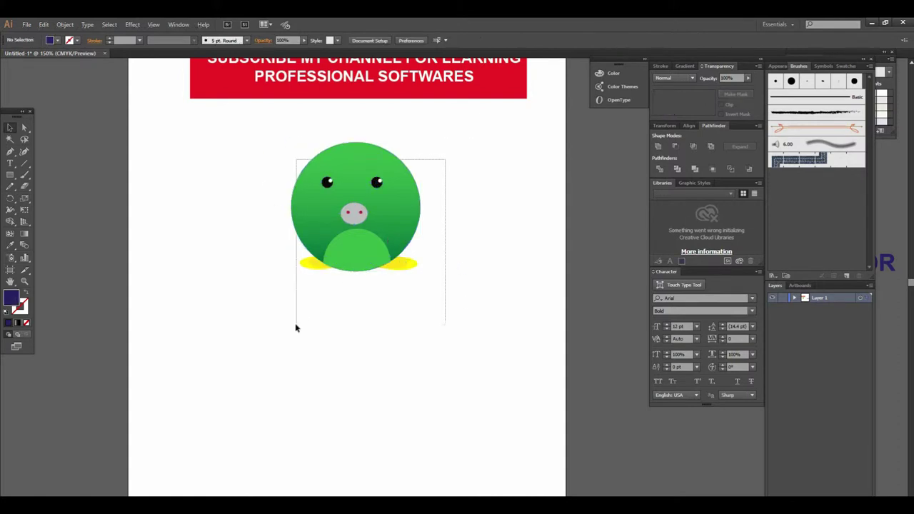
pyautogui.moveTo(394, 249); pyautogui.dragTo(380, 393)
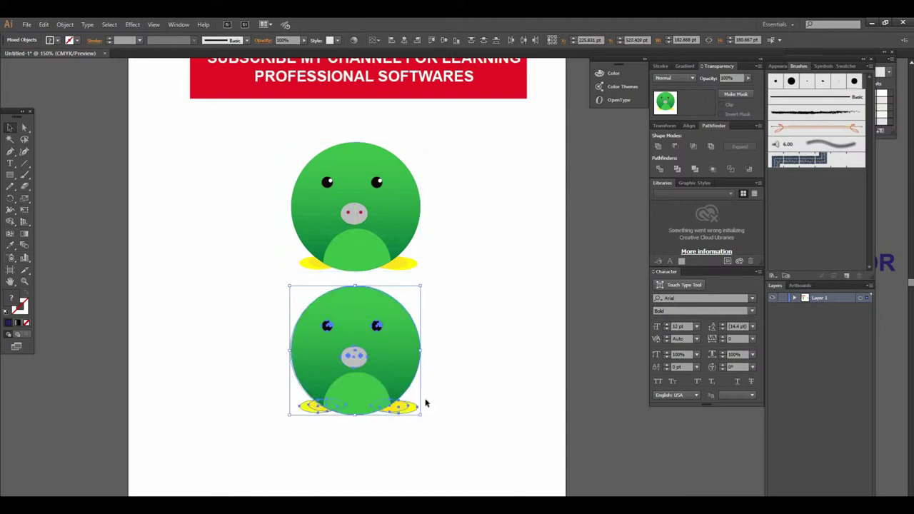
pyautogui.rightClick(378, 360)
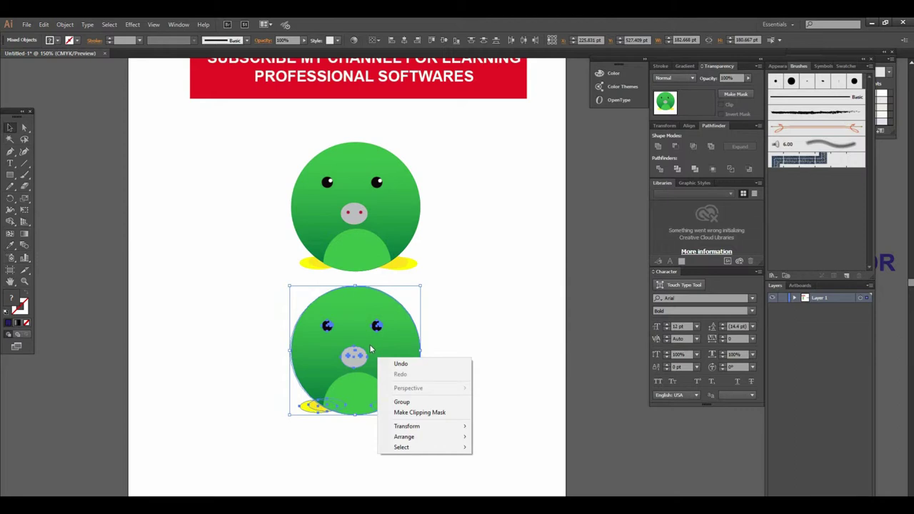
pyautogui.click(498, 321)
# Reflect the copied bird across the horizontal axis so it hangs upside down
pyautogui.click(498, 321)
pyautogui.moveTo(462, 430); pyautogui.dragTo(253, 282)
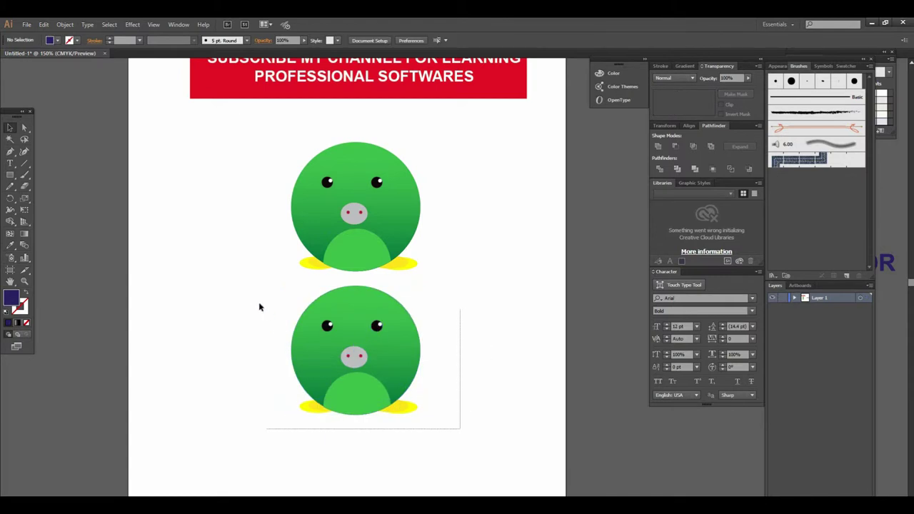
pyautogui.rightClick(358, 341)
pyautogui.moveTo(387, 406)
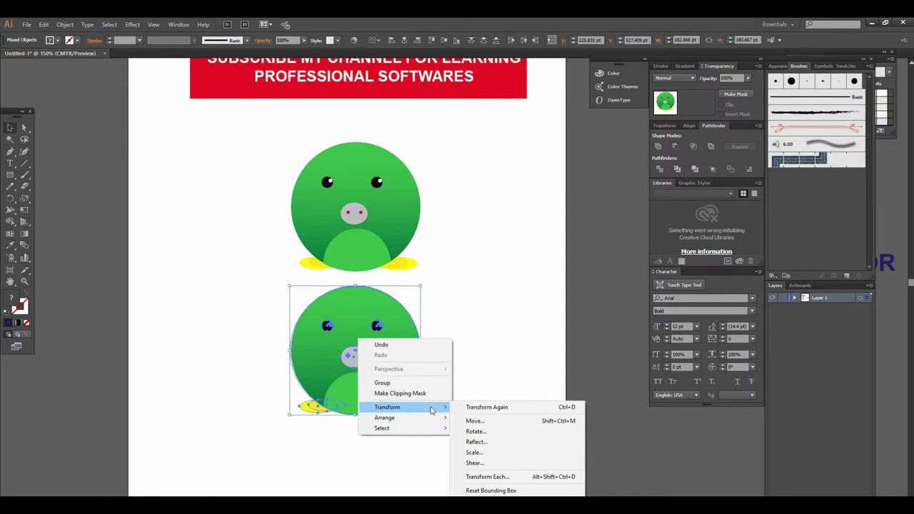
pyautogui.click(495, 443)
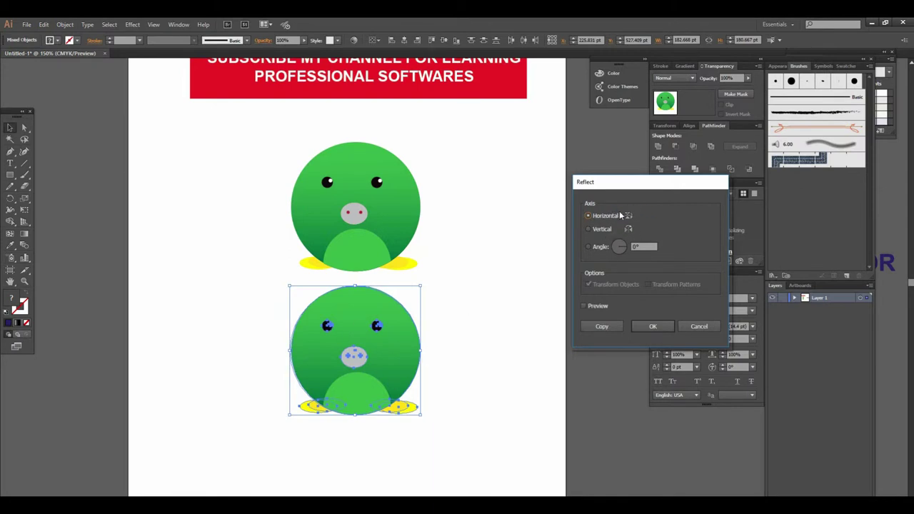
pyautogui.click(654, 327)
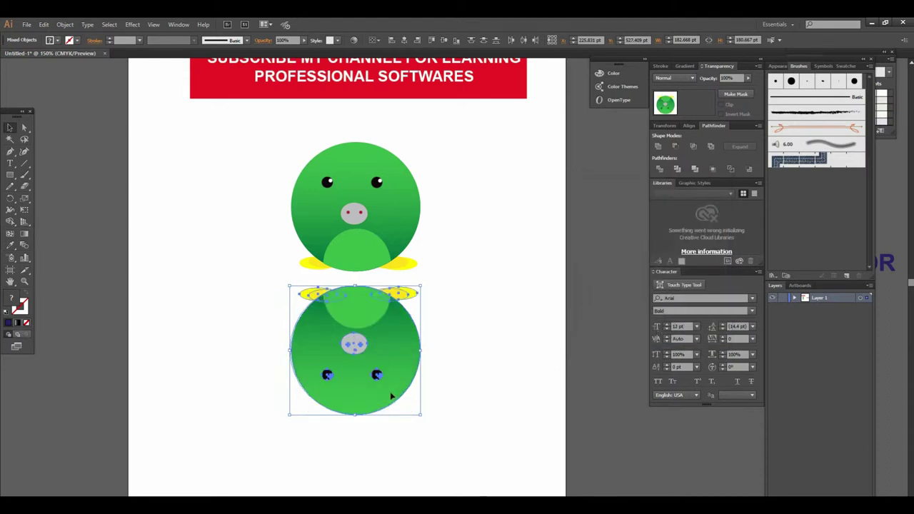
# Nudge the flipped copy with the arrow keys until its feet meet the original's, then deselect
pyautogui.hscroll(2, 434, 349)
pyautogui.hotkey('ctrl', '=')
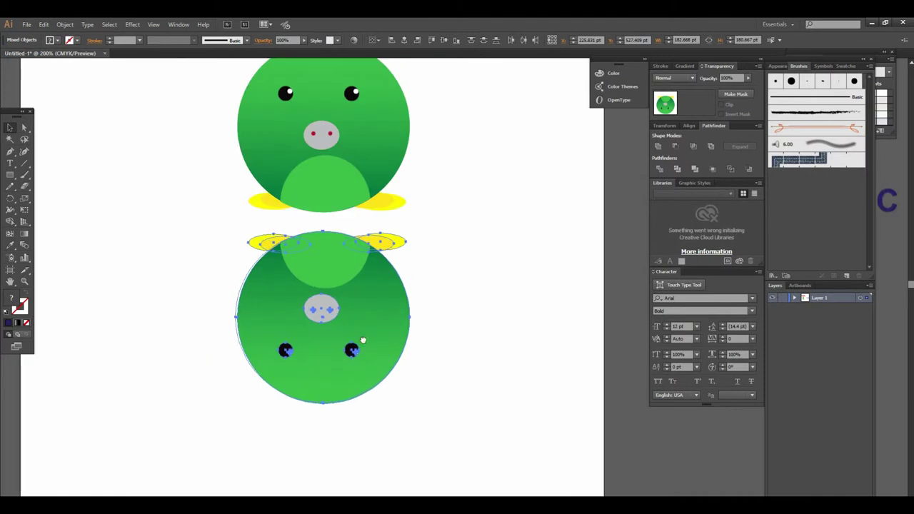
pyautogui.scroll(1, 362, 331)
pyautogui.press('Up')
pyautogui.press('Up')
pyautogui.press('Up')
pyautogui.press('Up')
pyautogui.press('Up')
pyautogui.press('Up')
pyautogui.press('Up')
pyautogui.press('Up')
pyautogui.press('Up')
pyautogui.press('Up')
pyautogui.press('Up')
pyautogui.press('Up')
pyautogui.press('Up')
pyautogui.press('Up')
pyautogui.press('Up')
pyautogui.press('Down')
pyautogui.press('Down')
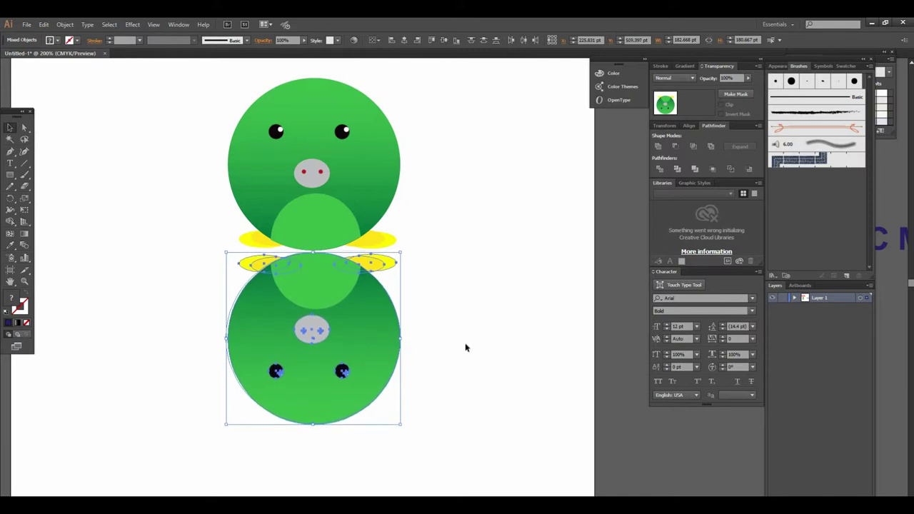
pyautogui.click(464, 349)
pyautogui.hscroll(2, 429, 350)
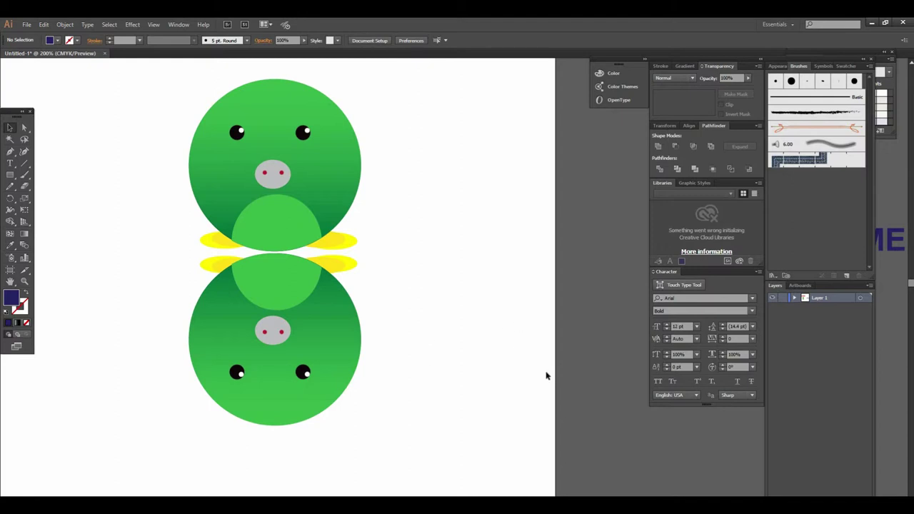
pyautogui.hscroll(-3, 443, 350)
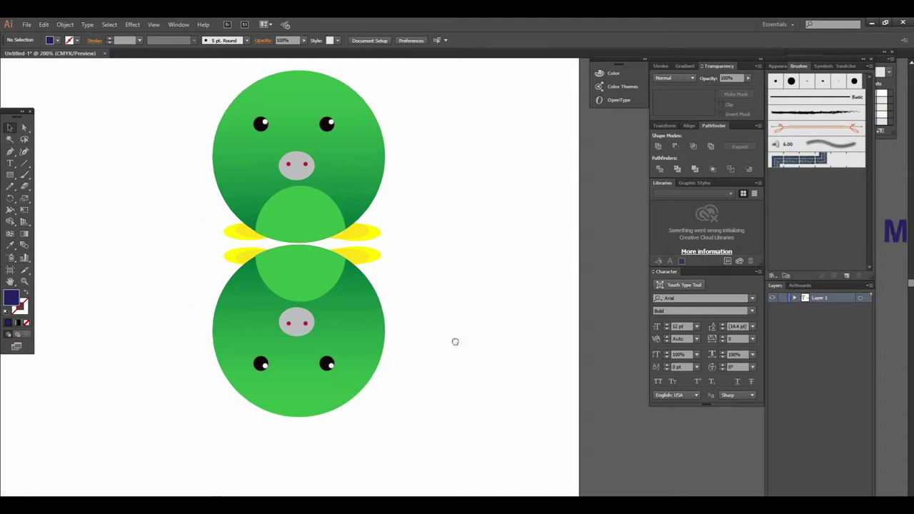
pyautogui.click(10, 175)
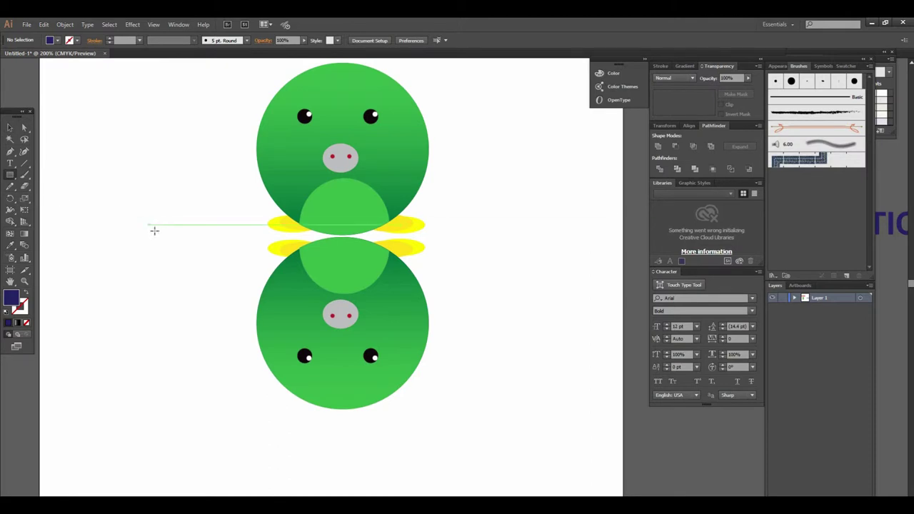
# Draw a 361.5 × 186.425 pt dark navy rectangle covering the upside-down bird
pyautogui.moveTo(170, 235); pyautogui.dragTo(509, 395)
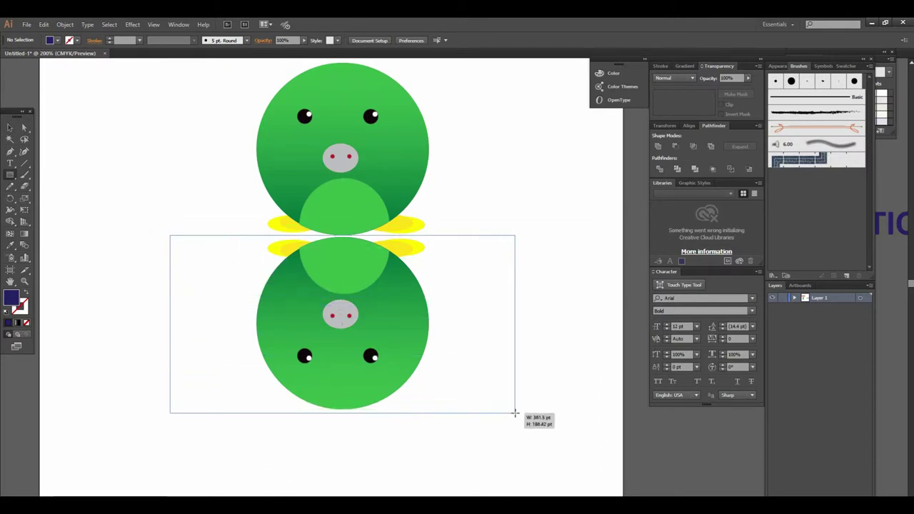
pyautogui.moveTo(509, 395); pyautogui.dragTo(514, 412)
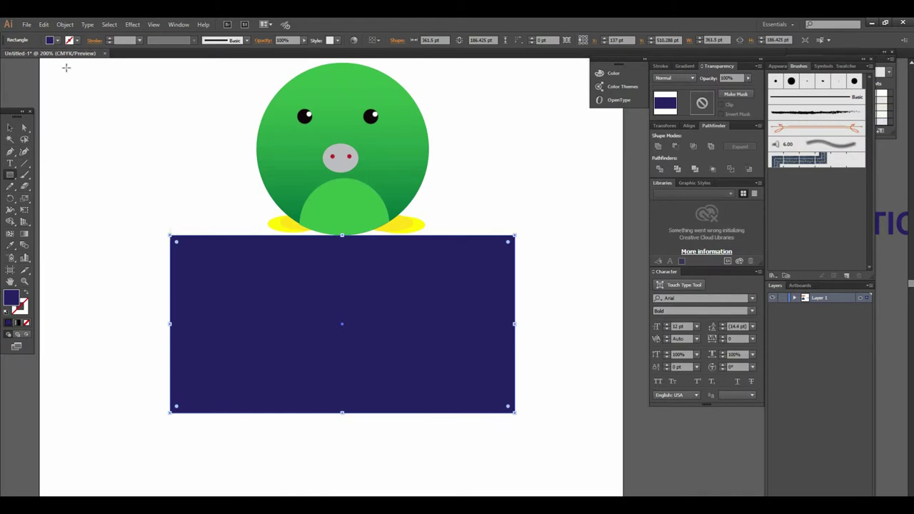
pyautogui.click(59, 41)
pyautogui.click(10, 130)
pyautogui.click(11, 129)
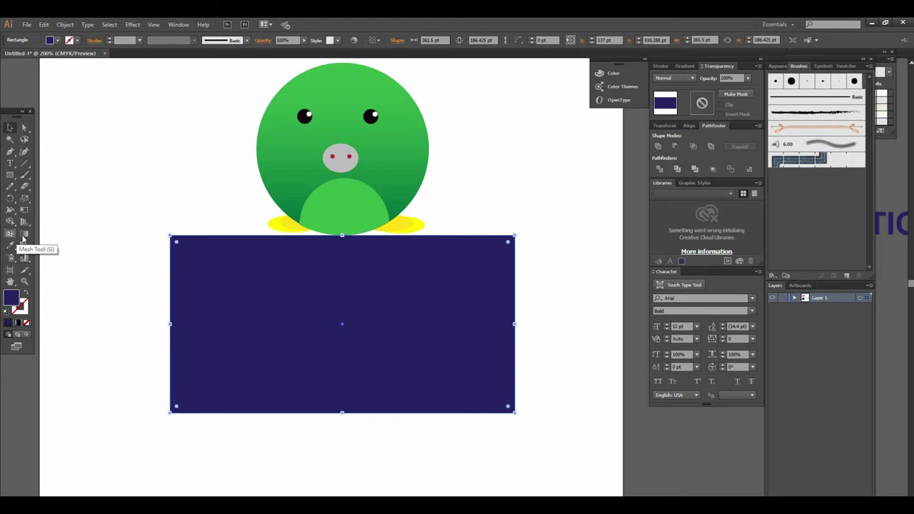
# Bring up the Gradient panel, select the navy rectangle and give it a gradient fill
pyautogui.click(685, 66)
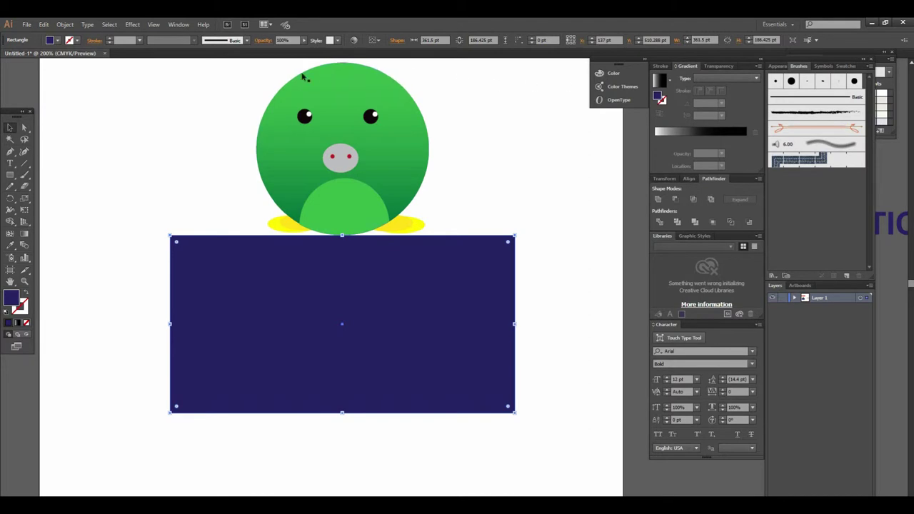
pyautogui.click(177, 25)
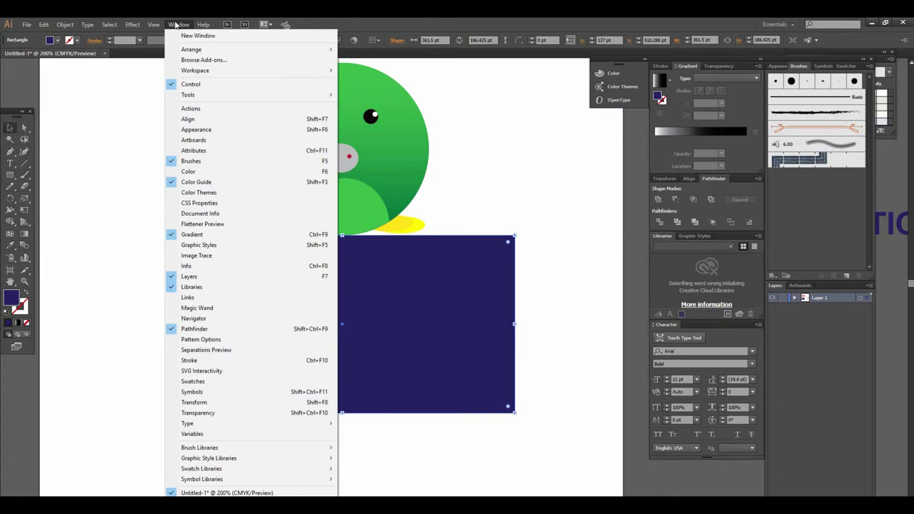
pyautogui.click(497, 154)
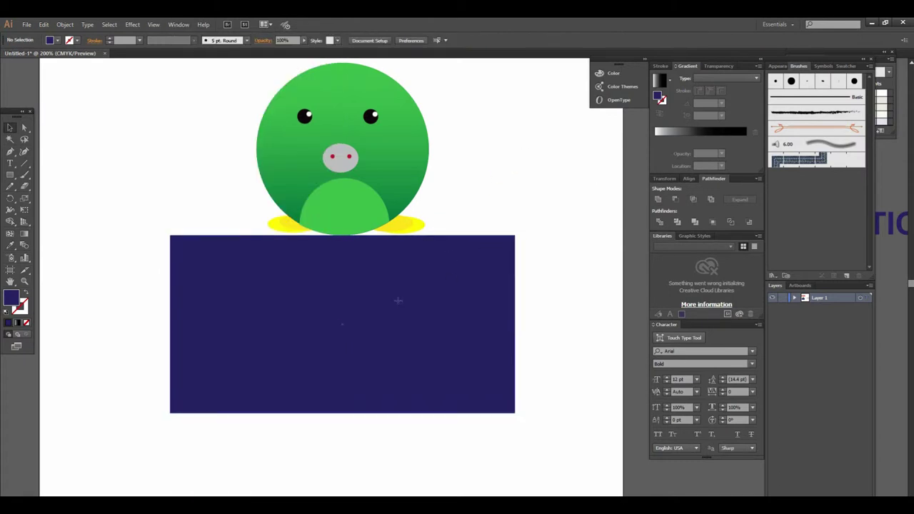
pyautogui.click(288, 283)
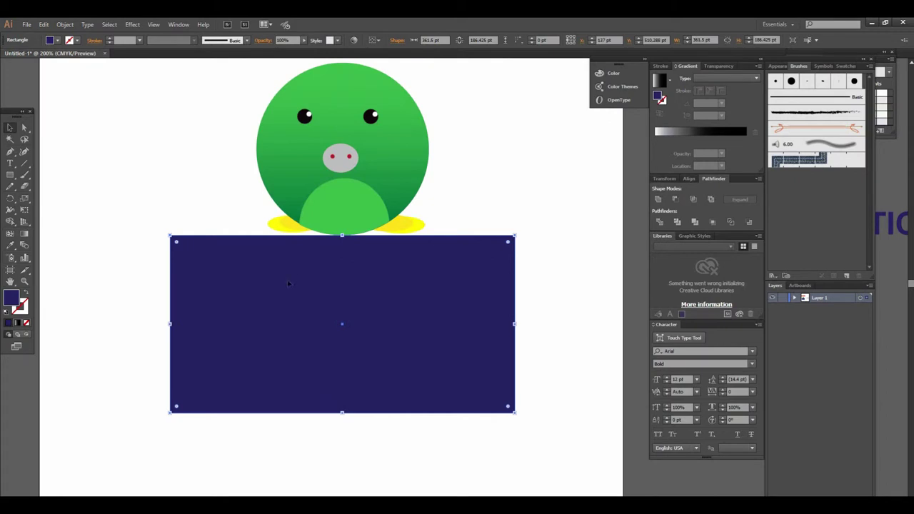
pyautogui.click(708, 132)
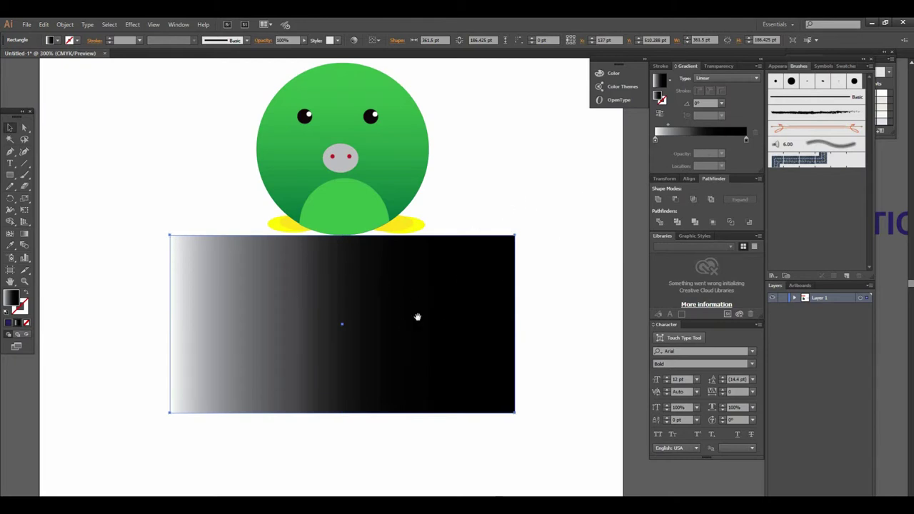
# Apply the White, Black gradient preset and shift its midpoint so it darkens sooner
pyautogui.hotkey('ctrl', '+')
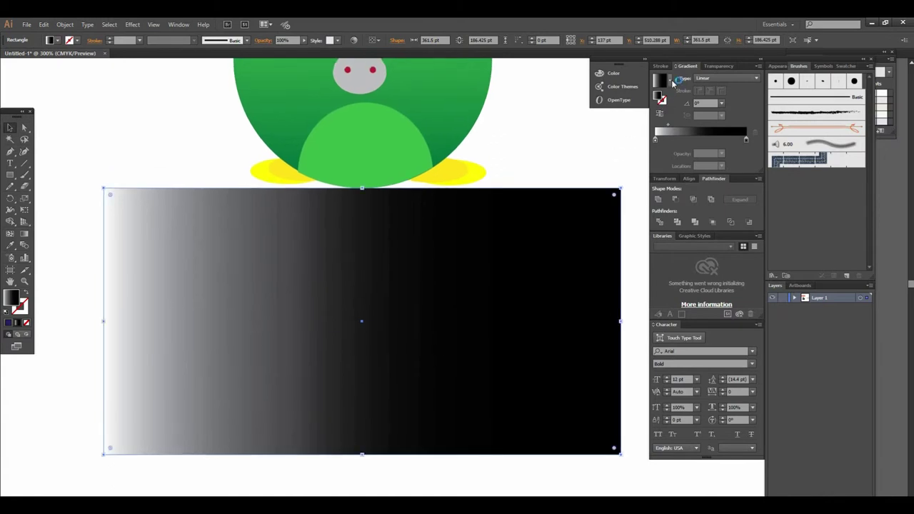
pyautogui.click(669, 80)
pyautogui.click(624, 100)
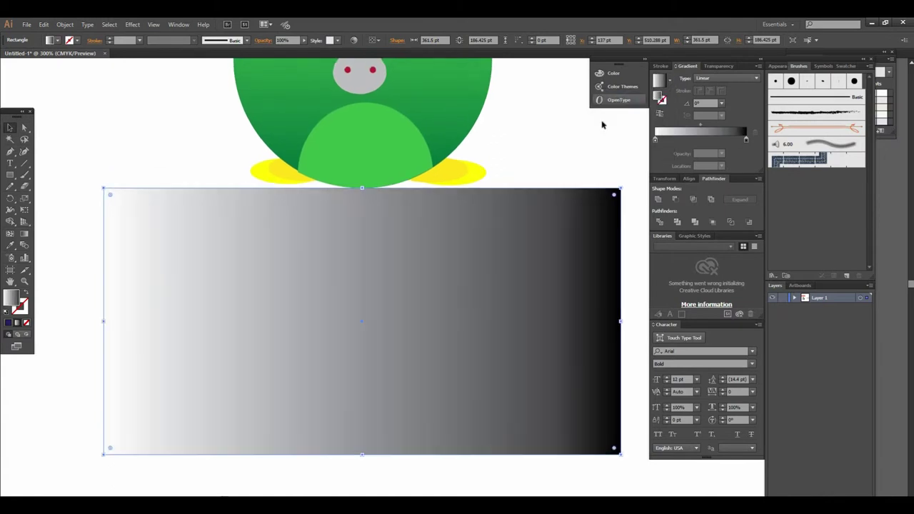
pyautogui.hotkey('ctrl', '-')
pyautogui.hotkey('ctrl', '-')
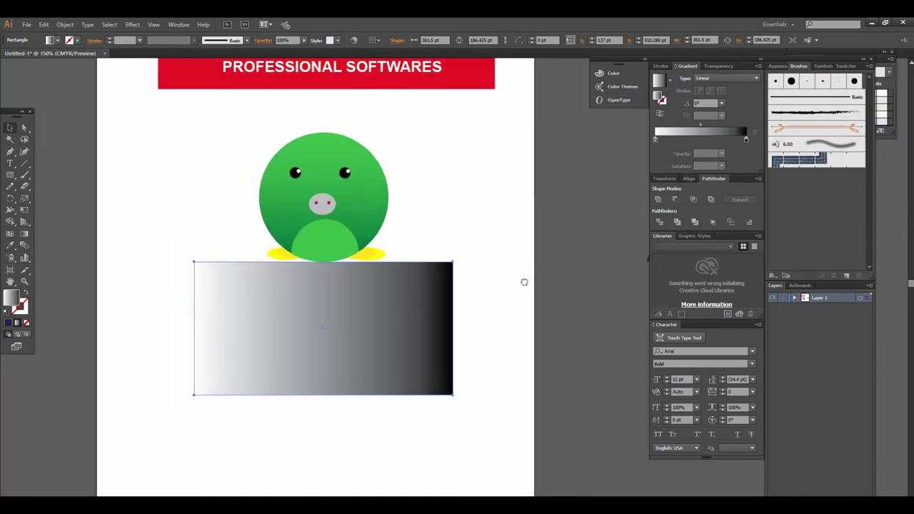
pyautogui.moveTo(700, 128); pyautogui.dragTo(669, 130)
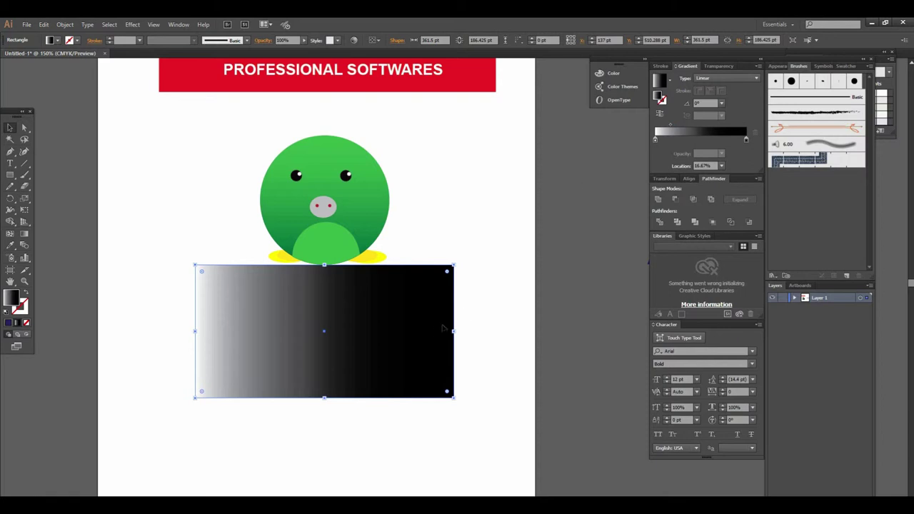
# Redirect the gradient with the Gradient Tool to run vertically at -90°, white at top
pyautogui.hotkey('ctrl', '+')
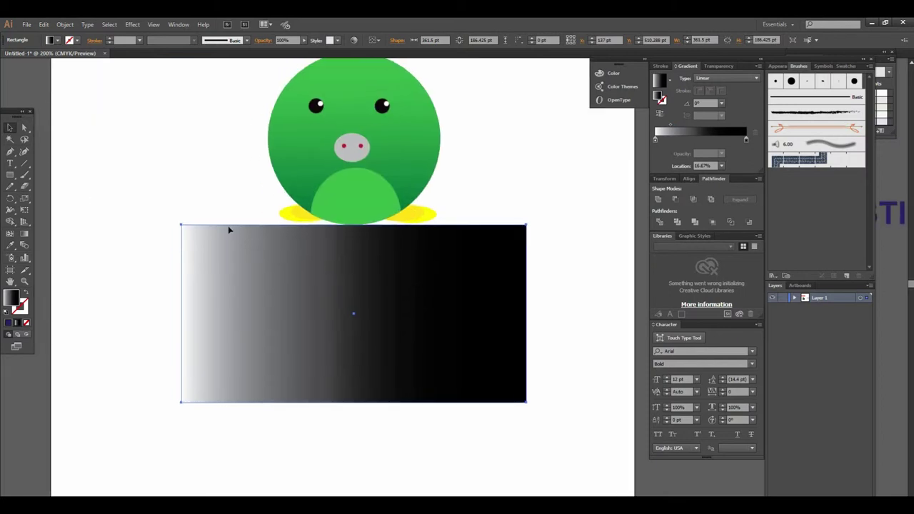
pyautogui.click(25, 234)
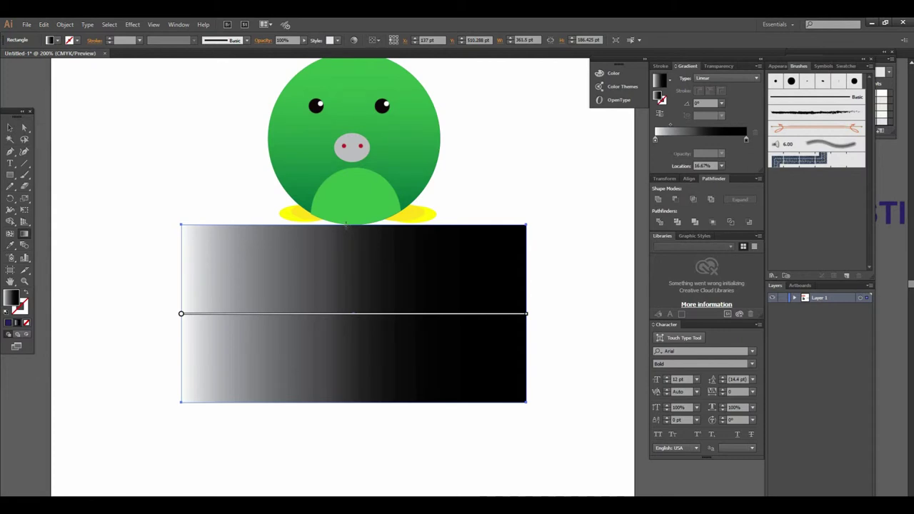
pyautogui.moveTo(346, 223); pyautogui.dragTo(346, 384)
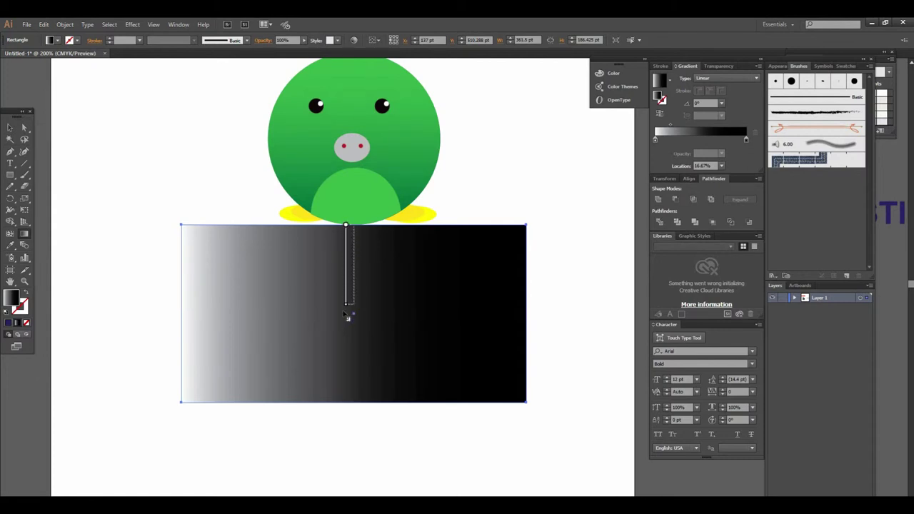
pyautogui.moveTo(347, 386); pyautogui.dragTo(347, 404)
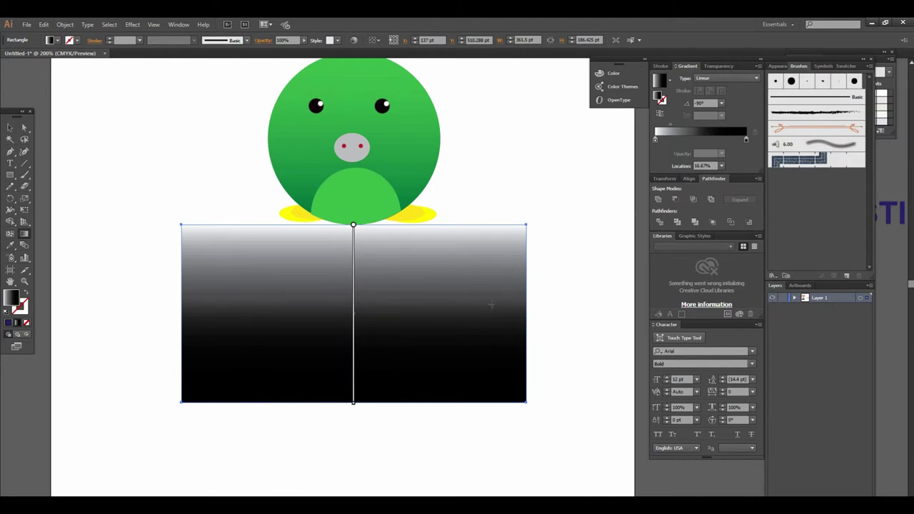
pyautogui.click(10, 127)
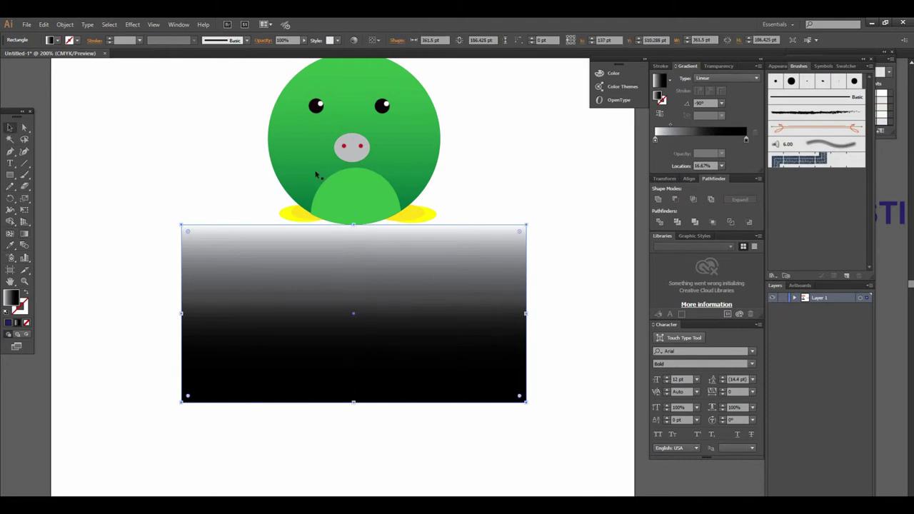
# Reframe the view and select the gradient rectangle together with the mirrored bird
pyautogui.click(525, 196)
pyautogui.press('z')
pyautogui.keyDown('alt'); pyautogui.click(533, 221); pyautogui.keyUp('alt')
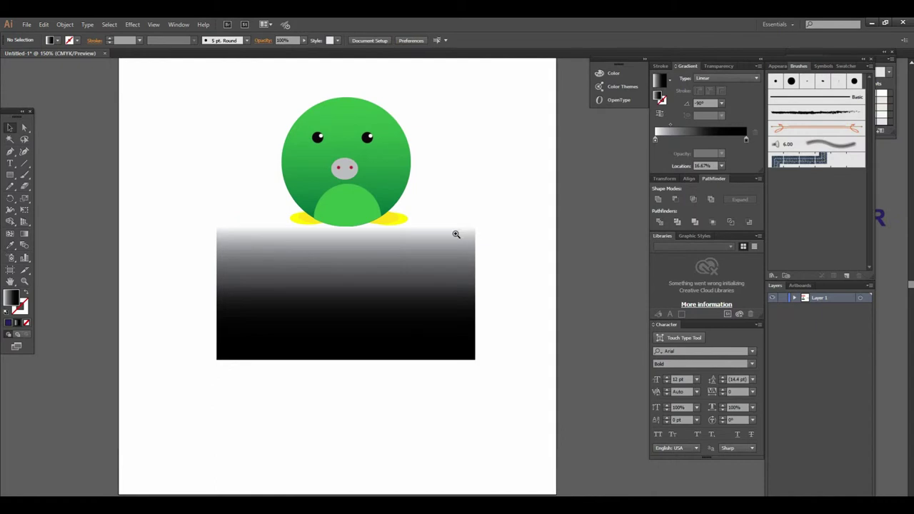
pyautogui.click(468, 229)
pyautogui.press('v')
pyautogui.moveTo(540, 403)
pyautogui.mouseDown()
pyautogui.moveTo(84, 272)
pyautogui.moveTo(83, 210)
pyautogui.moveTo(180, 211)
pyautogui.mouseUp()
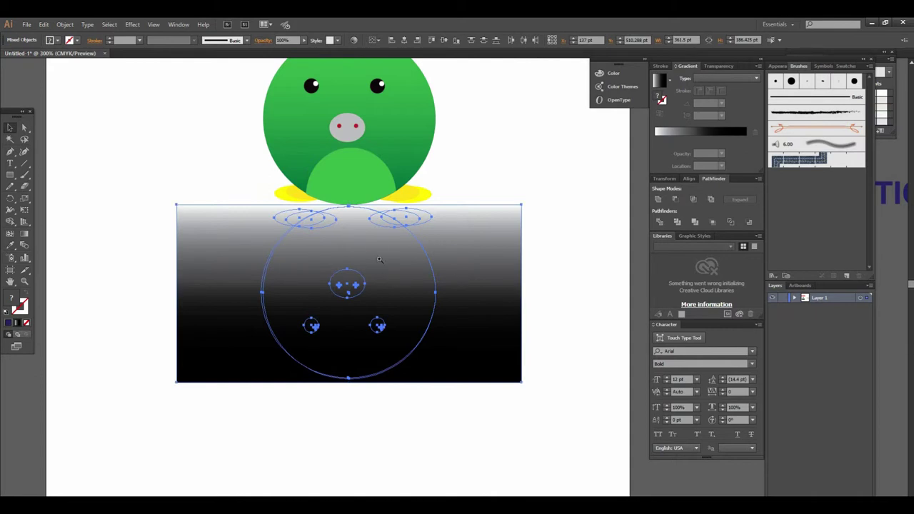
# Float the Transparency panel and make an opacity mask from the gradient rectangle
pyautogui.scroll(1, 379, 259)
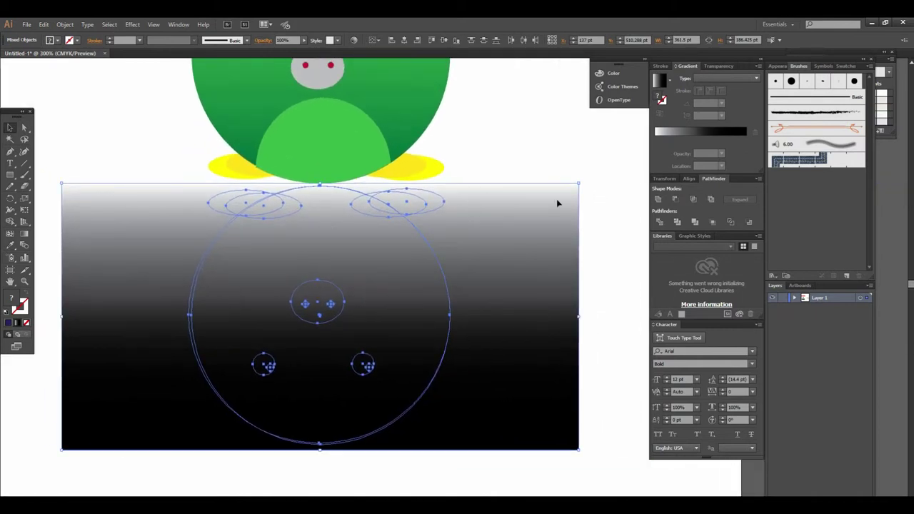
pyautogui.click(709, 66)
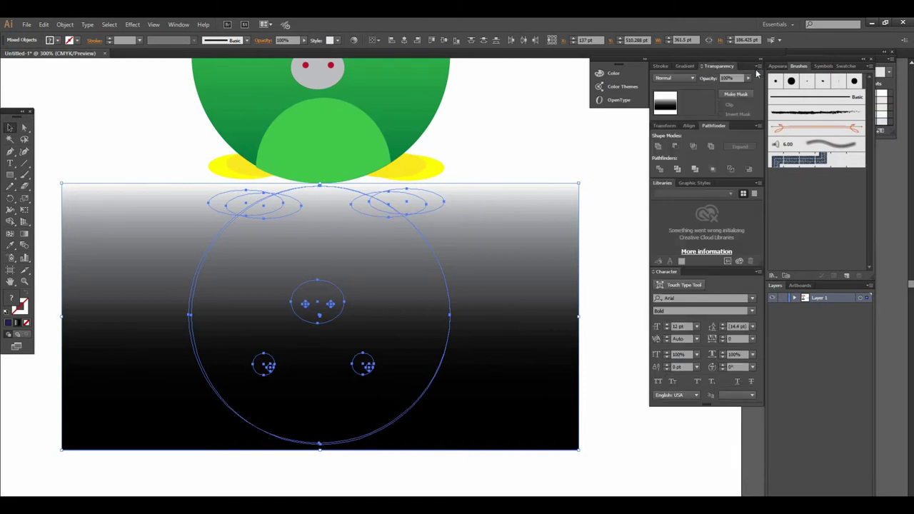
pyautogui.moveTo(745, 65)
pyautogui.mouseDown()
pyautogui.moveTo(540, 154)
pyautogui.moveTo(542, 114)
pyautogui.mouseUp()
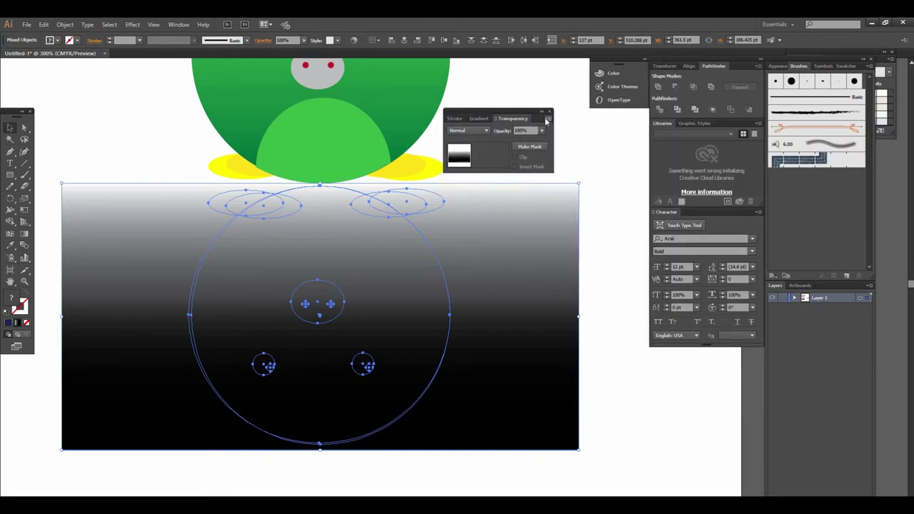
pyautogui.click(546, 122)
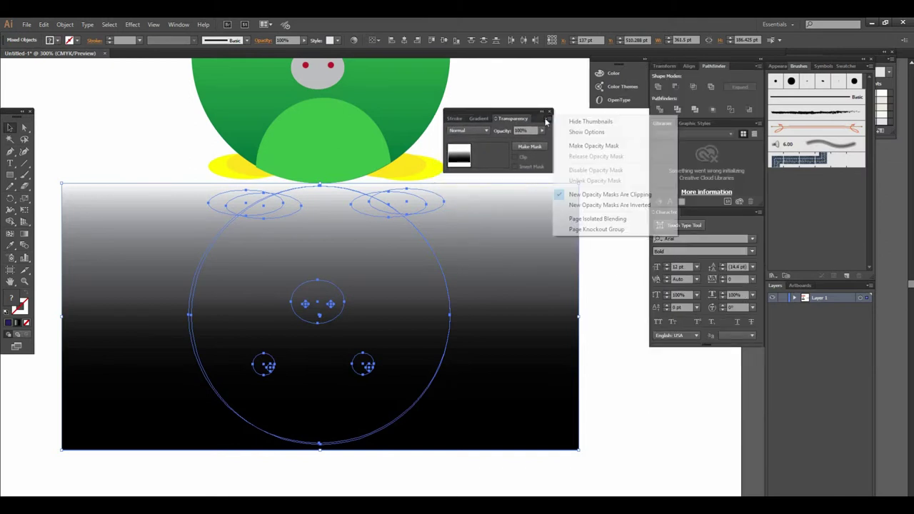
pyautogui.click(591, 147)
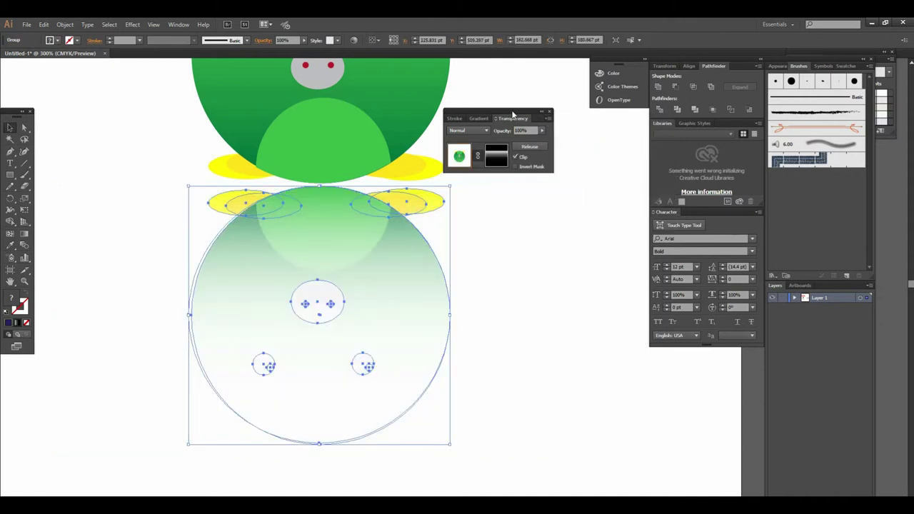
pyautogui.moveTo(512, 114); pyautogui.dragTo(581, 98)
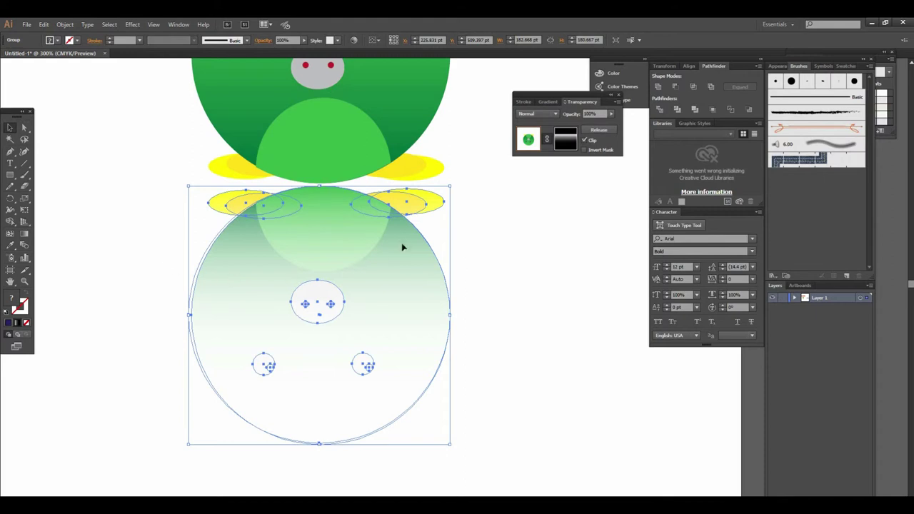
# Lower the masked reflection's opacity to about 13%, then deselect and fit the view
pyautogui.click(611, 115)
pyautogui.moveTo(583, 127); pyautogui.dragTo(581, 126)
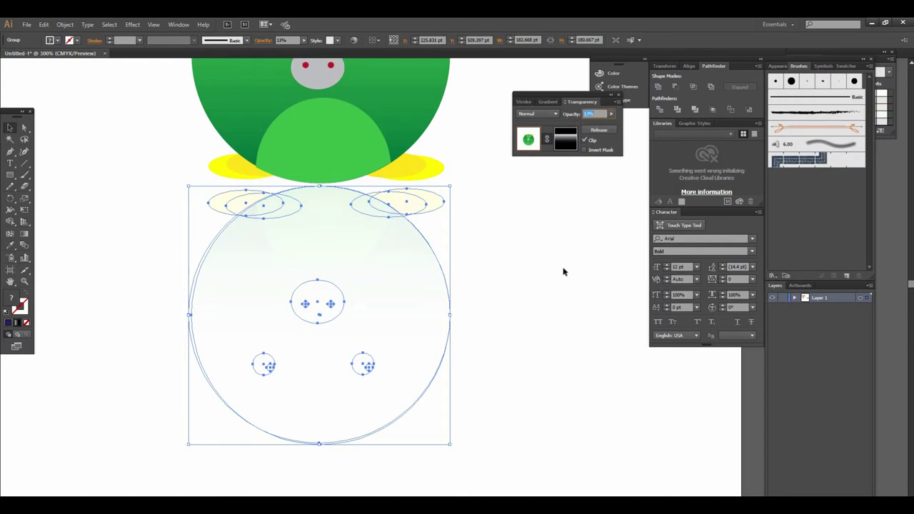
pyautogui.click(515, 337)
pyautogui.hotkey('ctrl', '0')
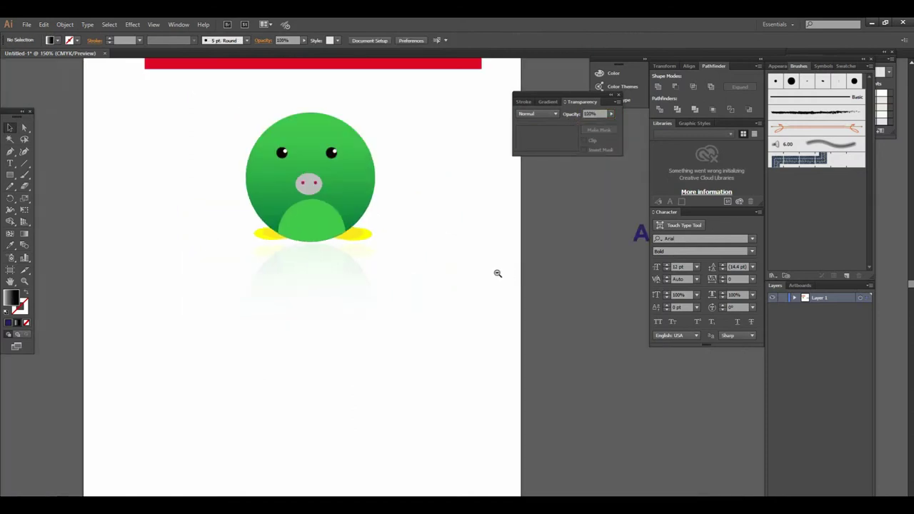
# Nudge the masked reflection up slightly and send it behind the bird
pyautogui.click(394, 277)
pyautogui.moveTo(406, 267)
pyautogui.mouseDown()
pyautogui.moveTo(372, 279)
pyautogui.moveTo(449, 206)
pyautogui.mouseUp()
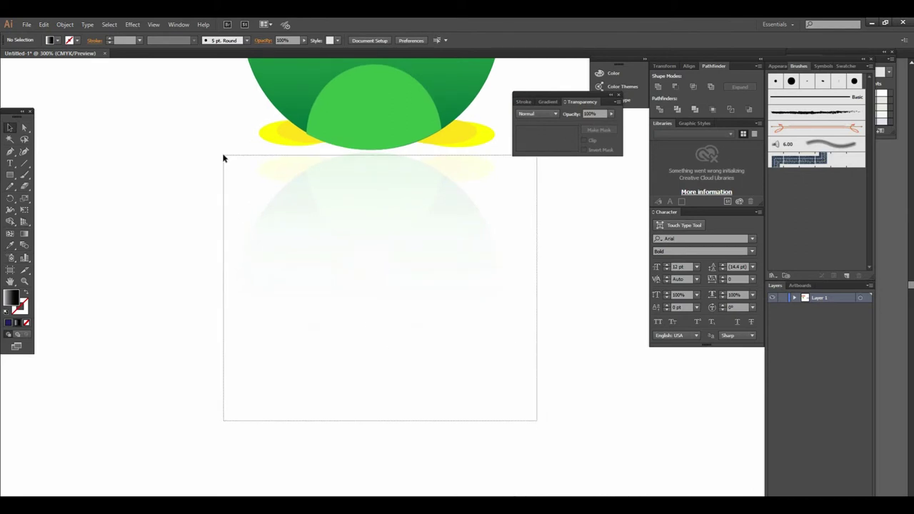
pyautogui.moveTo(242, 223); pyautogui.dragTo(224, 155)
pyautogui.press('Up')
pyautogui.press('Up')
pyautogui.press('Up')
pyautogui.press('Up')
pyautogui.press('Up')
pyautogui.press('Up')
pyautogui.press('Up')
pyautogui.press('Up')
pyautogui.press('Up')
pyautogui.rightClick(382, 213)
pyautogui.moveTo(408, 291)
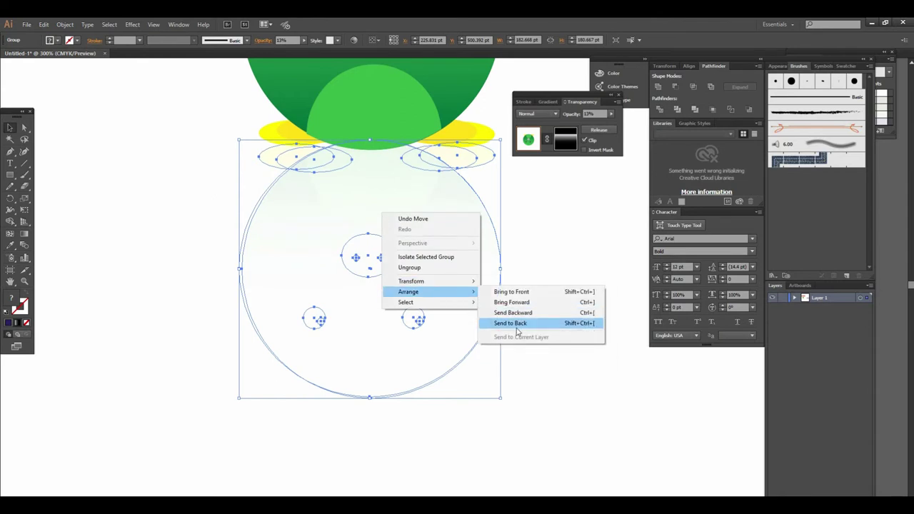
pyautogui.click(518, 328)
# Deselect, check the whole artboard, then select the bird together with its reflection
pyautogui.hotkey('ctrl', 'shift', 'a')
pyautogui.keyDown('alt'); pyautogui.click(500, 273); pyautogui.keyUp('alt')
pyautogui.keyDown('alt'); pyautogui.click(440, 306); pyautogui.keyUp('alt')
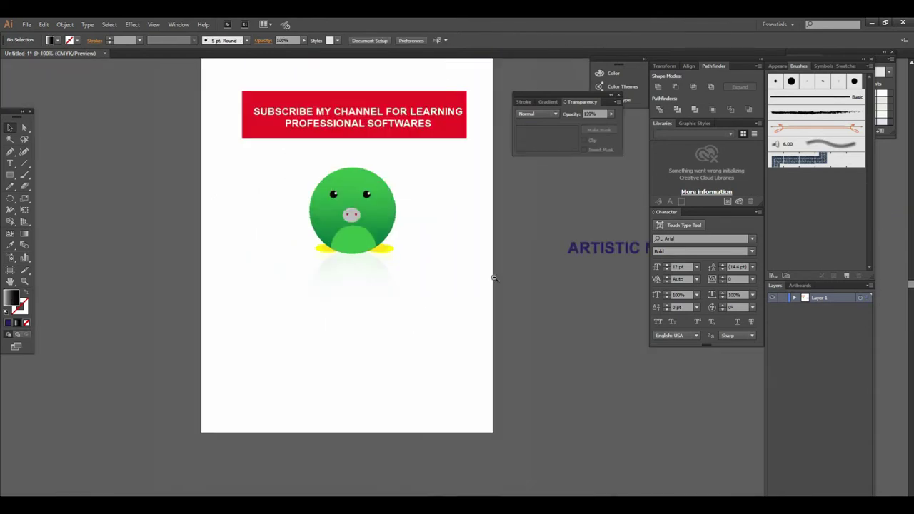
pyautogui.click(400, 267)
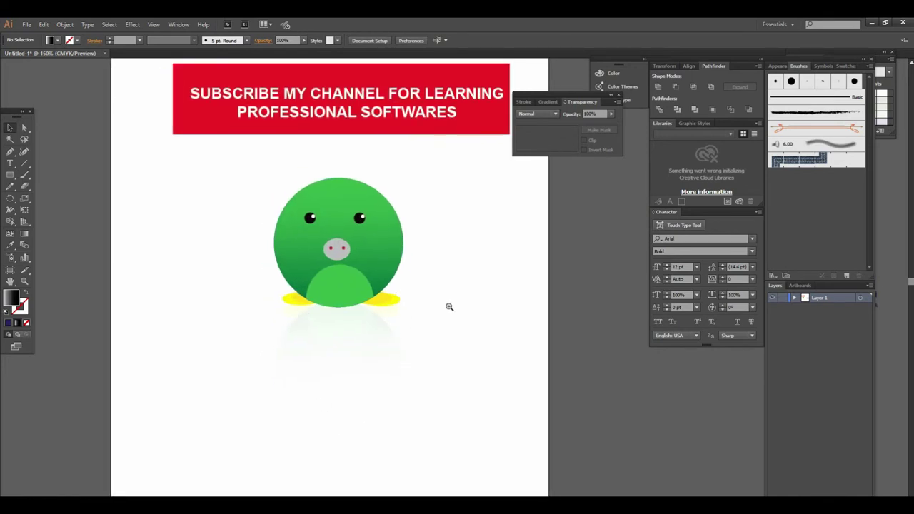
pyautogui.scroll(-2, 447, 311)
pyautogui.scroll(2, 427, 305)
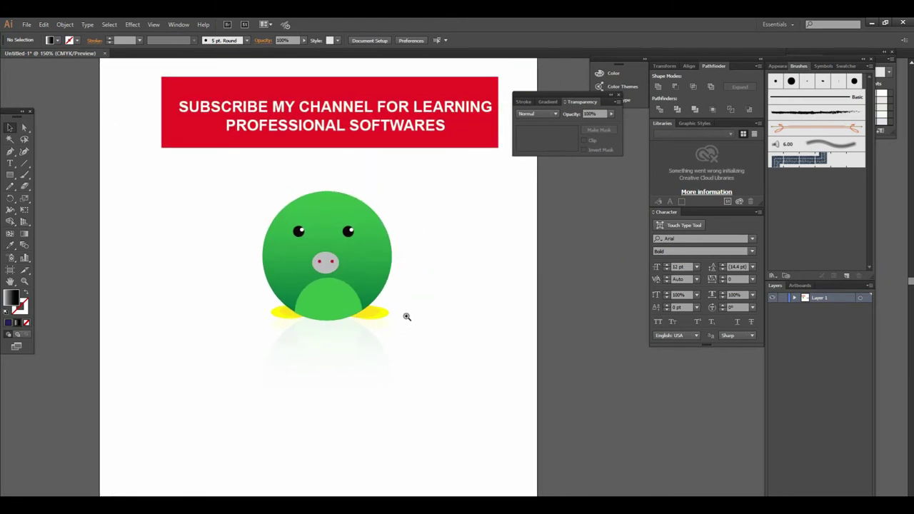
pyautogui.scroll(-2, 404, 322)
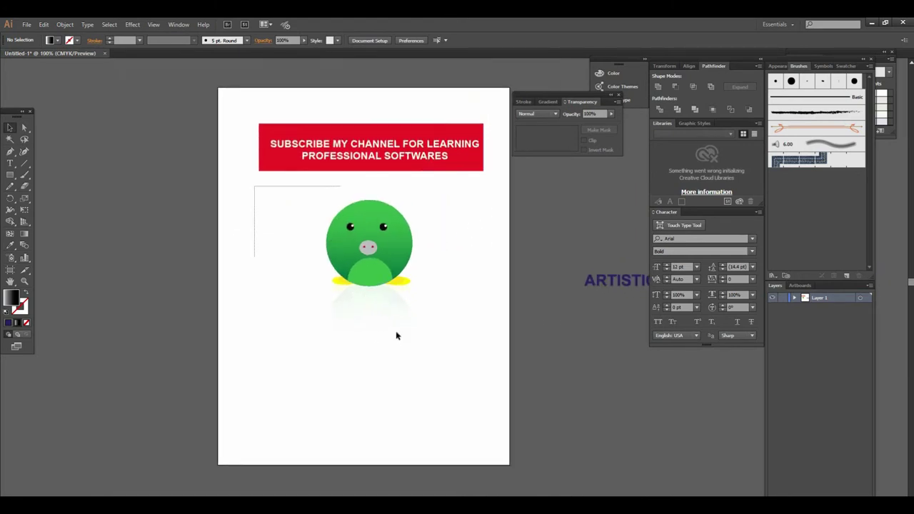
pyautogui.moveTo(254, 185); pyautogui.dragTo(436, 378)
# Move the bird and its reflection off to the left to clear the artboard
pyautogui.moveTo(374, 253); pyautogui.dragTo(150, 265)
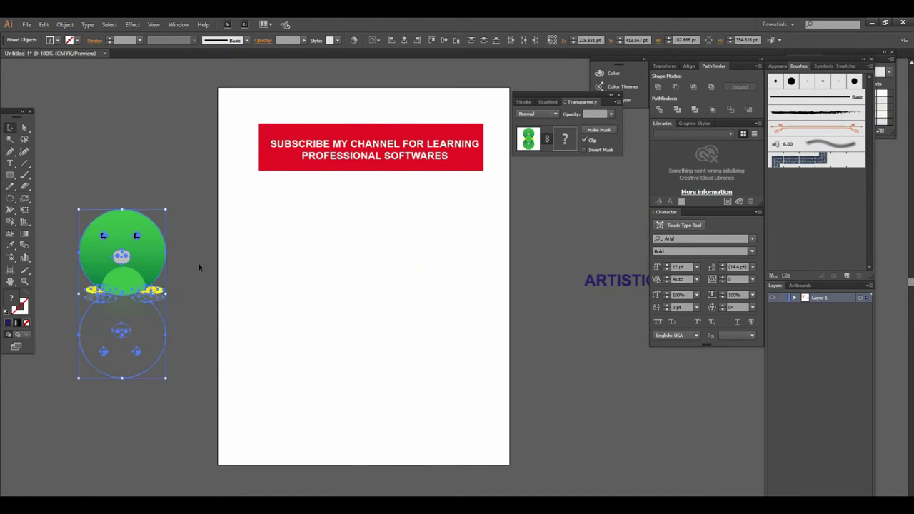
pyautogui.scroll(1, 415, 260)
pyautogui.hscroll(5, 429, 286)
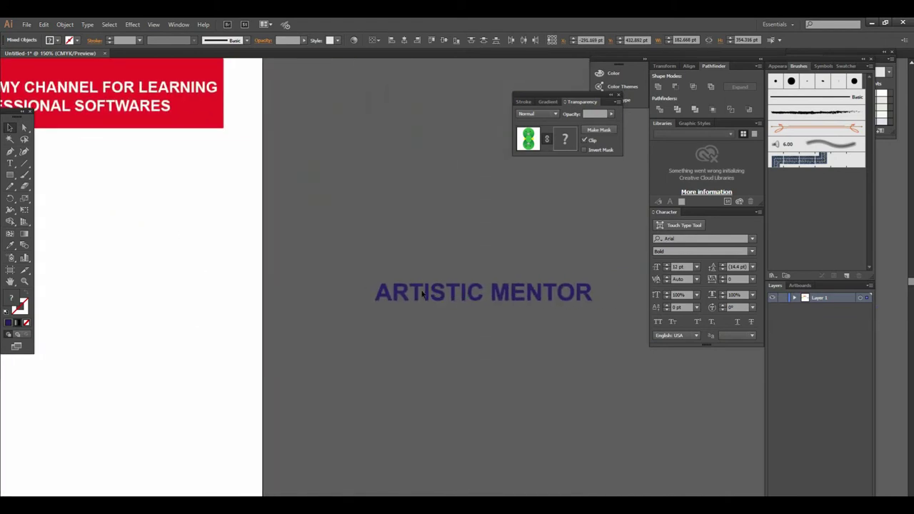
pyautogui.click(422, 292)
pyautogui.click(431, 295)
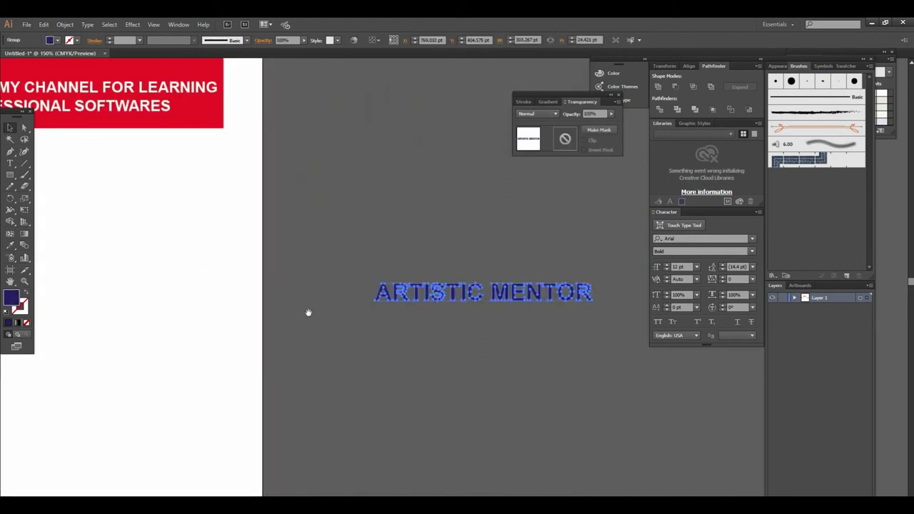
pyautogui.scroll(1, 352, 312)
pyautogui.moveTo(352, 311); pyautogui.dragTo(483, 319)
pyautogui.moveTo(121, 250); pyautogui.dragTo(167, 210)
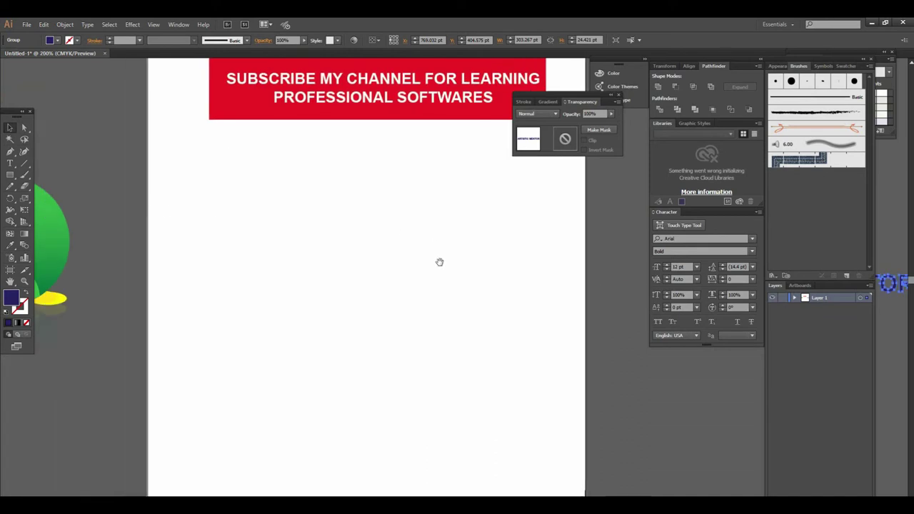
pyautogui.scroll(1, 428, 271)
# Write the title 'ARTISTIC MENTOR' on the artboard below the banner
pyautogui.click(10, 163)
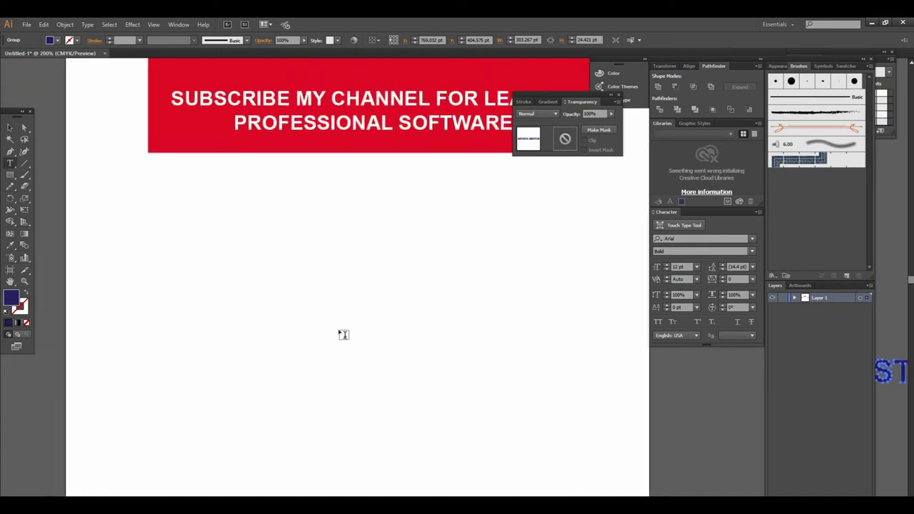
pyautogui.click(297, 319)
pyautogui.write('مدٹ')
pyautogui.press('BackSpace')
pyautogui.press('BackSpace')
pyautogui.press('BackSpace')
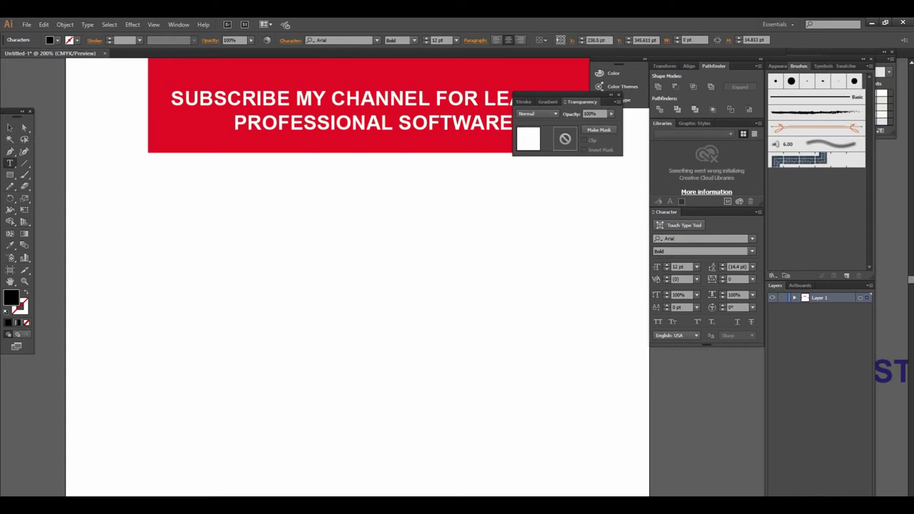
pyautogui.click(818, 357)
pyautogui.write('ARTISTIC MENTOR')
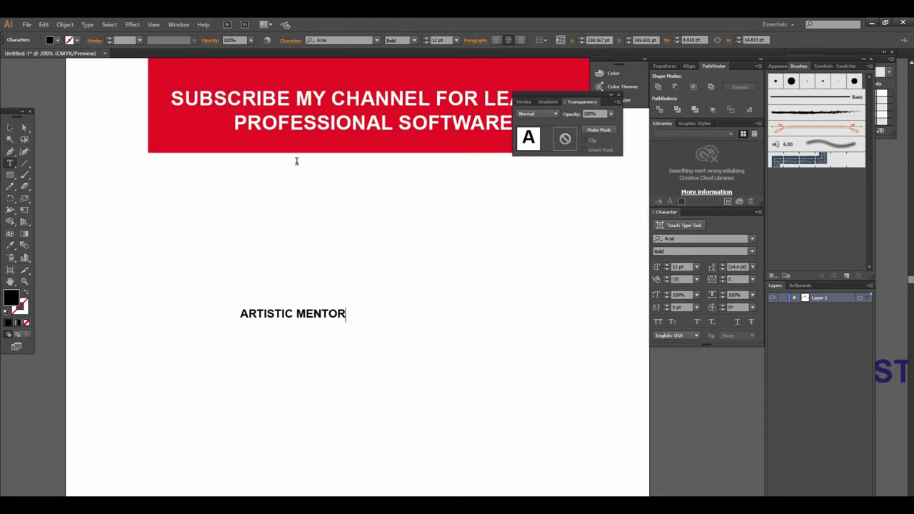
pyautogui.click(10, 127)
# Scale the title up to about 39 pt and shift it into place
pyautogui.moveTo(346, 323); pyautogui.dragTo(467, 344)
pyautogui.moveTo(359, 314)
pyautogui.mouseDown()
pyautogui.moveTo(432, 306)
pyautogui.moveTo(366, 294)
pyautogui.mouseUp()
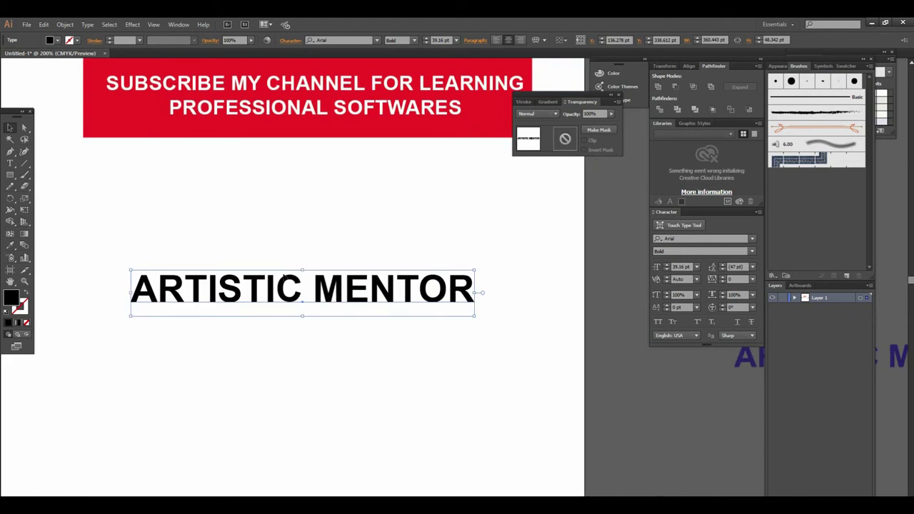
pyautogui.moveTo(334, 321); pyautogui.dragTo(352, 298)
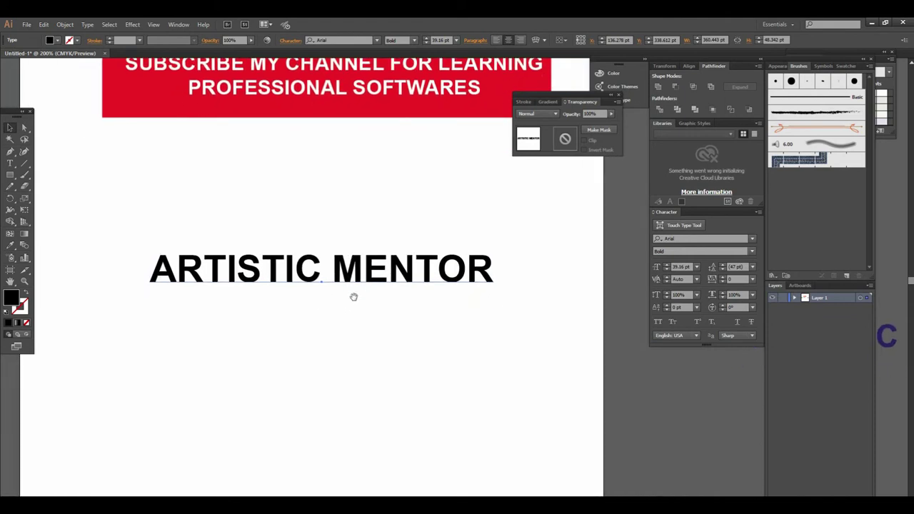
# Convert the title to outlines and duplicate it directly below itself
pyautogui.rightClick(348, 274)
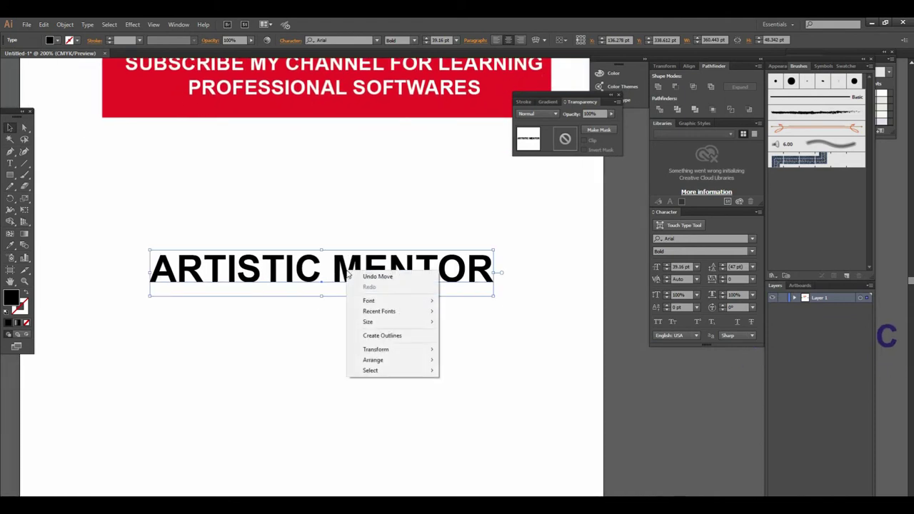
pyautogui.click(403, 336)
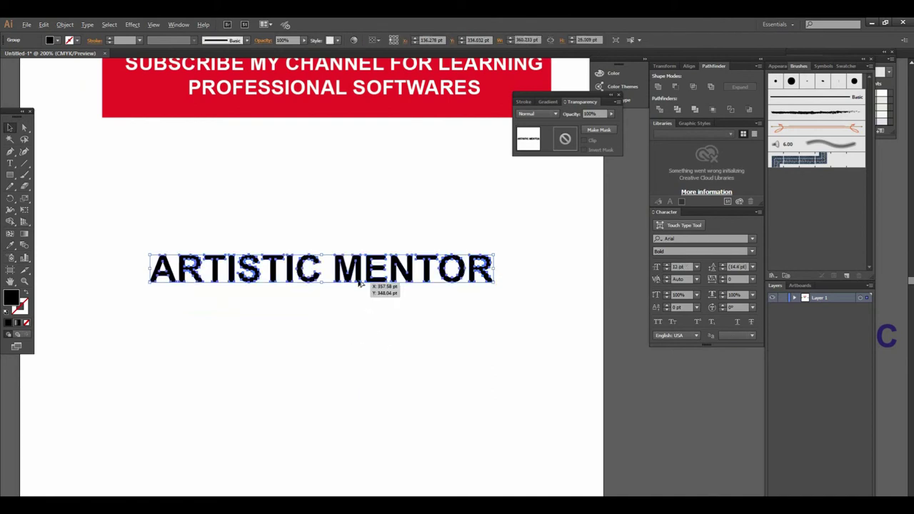
pyautogui.moveTo(361, 284); pyautogui.dragTo(355, 308)
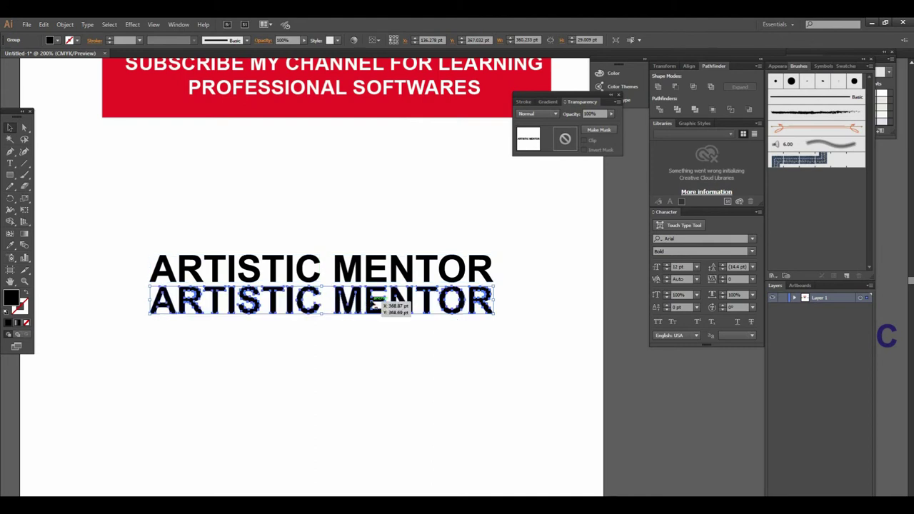
# Reflect the duplicate across the horizontal axis and cover it with a 367 × 41.463 pt rectangle
pyautogui.rightClick(371, 300)
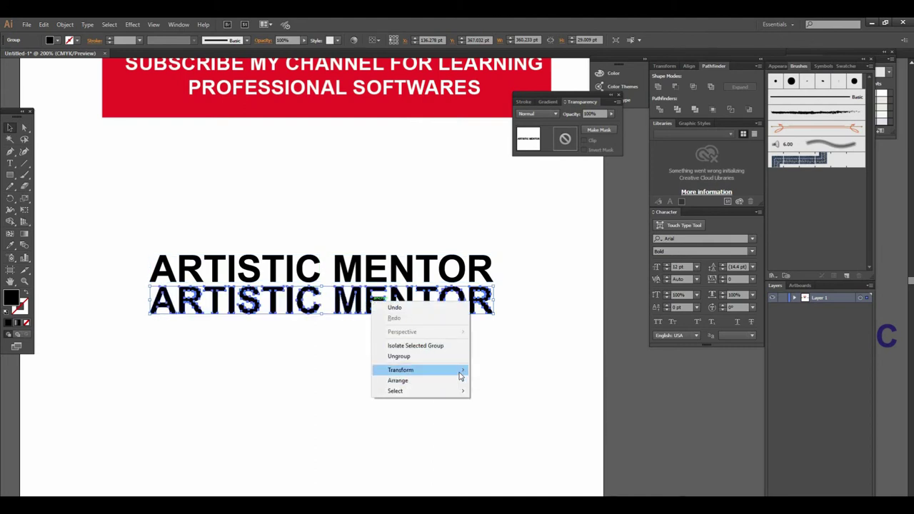
pyautogui.click(510, 406)
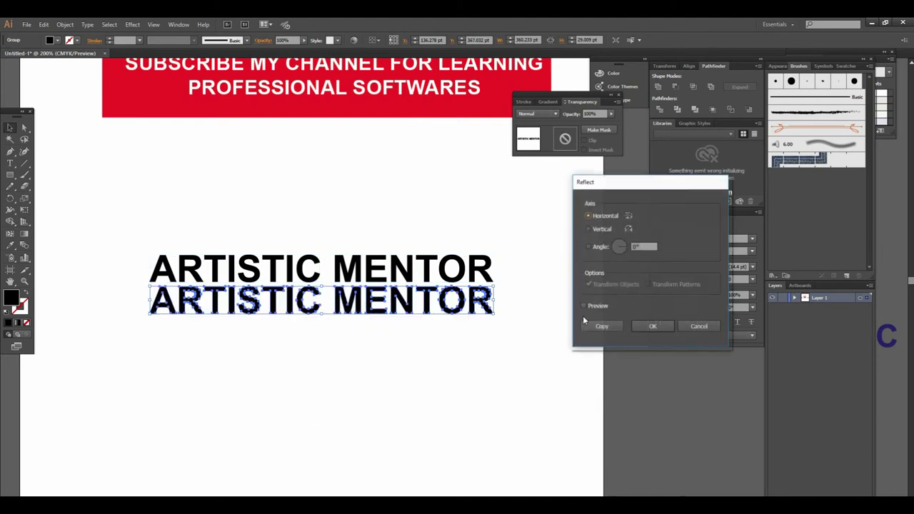
pyautogui.click(650, 327)
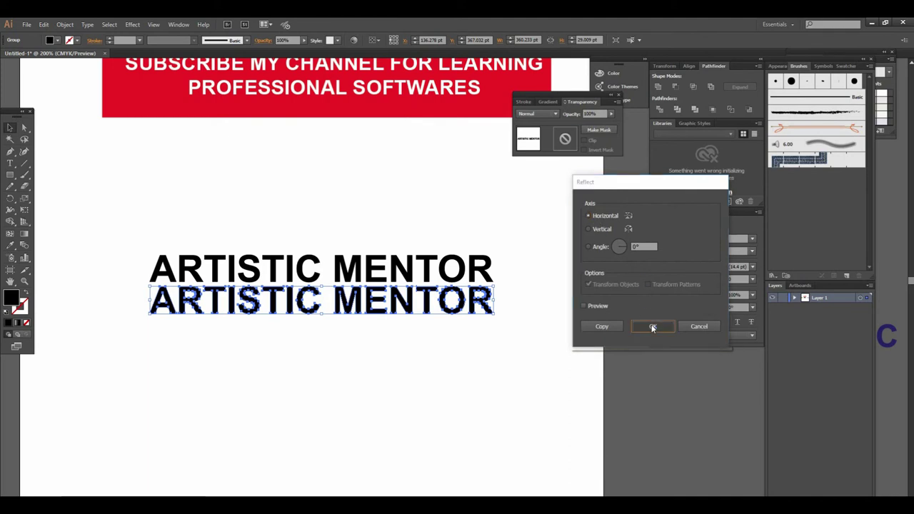
pyautogui.click(12, 175)
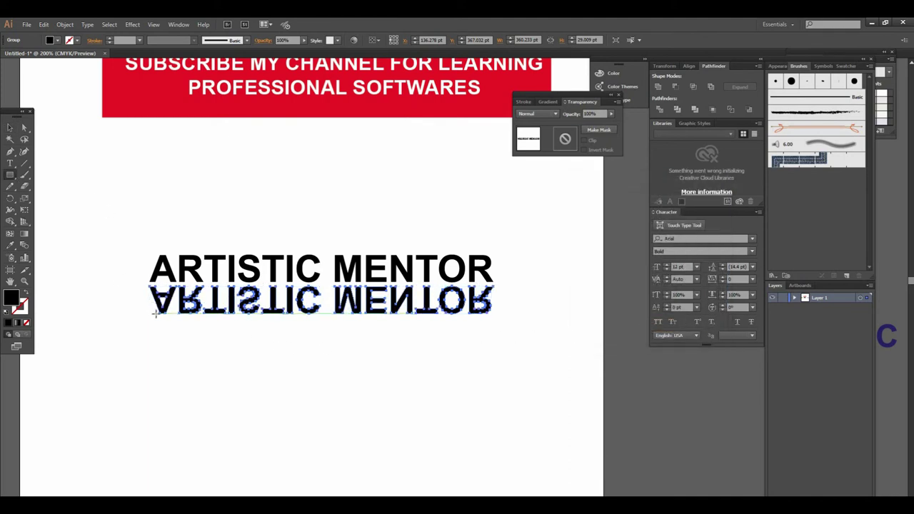
pyautogui.moveTo(139, 283)
pyautogui.mouseDown()
pyautogui.moveTo(291, 319)
pyautogui.moveTo(508, 321)
pyautogui.mouseUp()
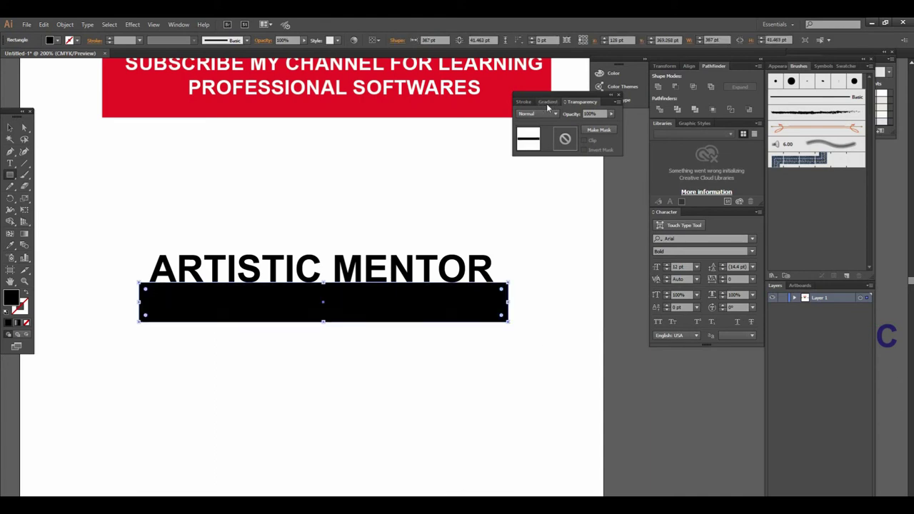
# Give the rectangle a 90° white-to-black linear gradient, then select it with the flipped text
pyautogui.click(548, 102)
pyautogui.click(560, 169)
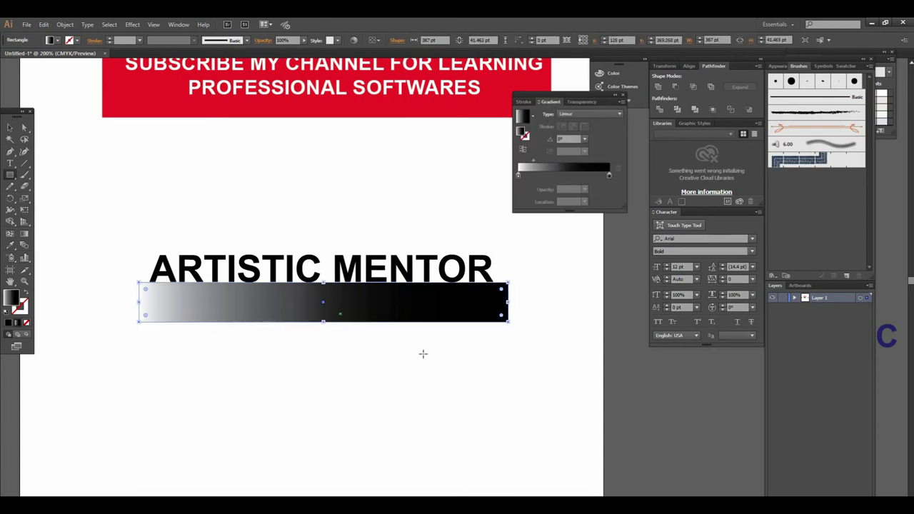
pyautogui.click(24, 233)
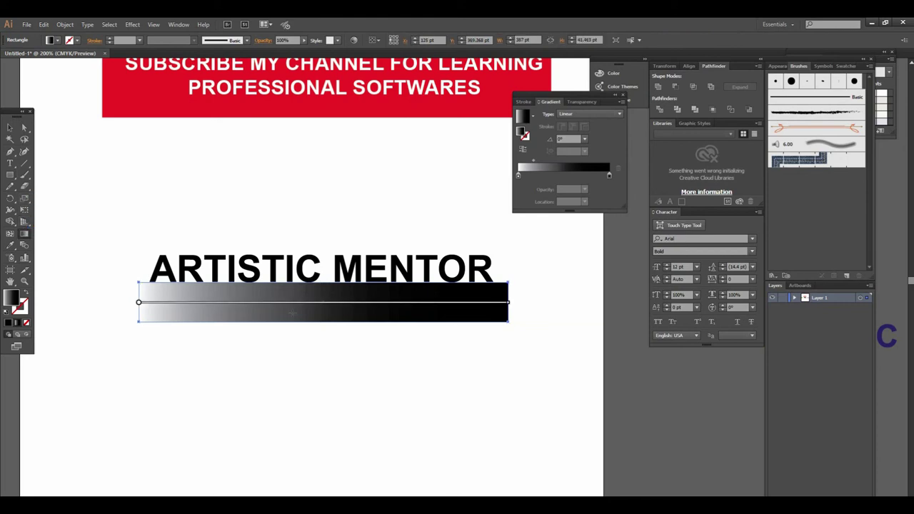
pyautogui.moveTo(317, 284); pyautogui.dragTo(317, 324)
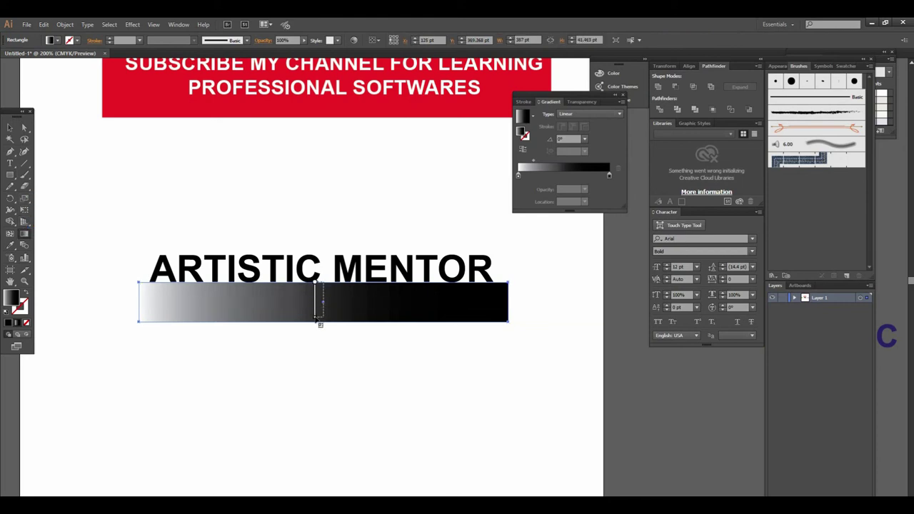
pyautogui.click(10, 128)
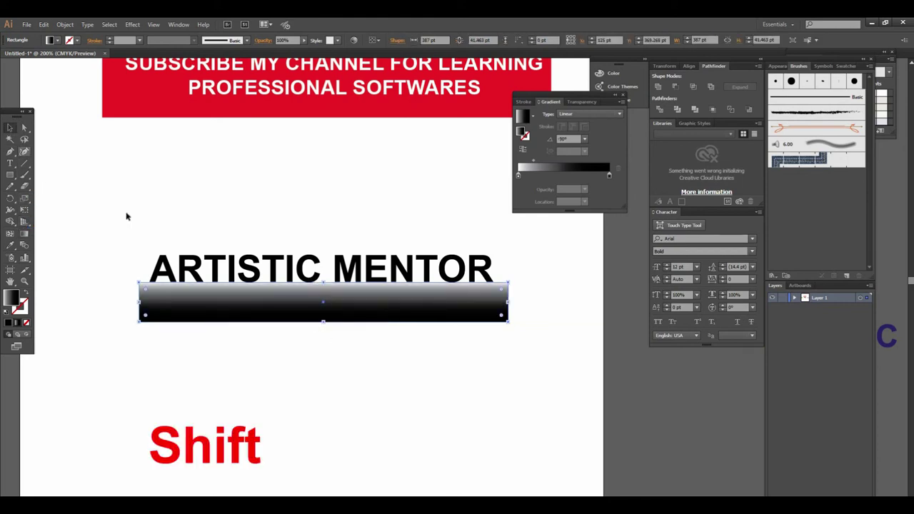
pyautogui.moveTo(531, 379)
pyautogui.mouseDown()
pyautogui.moveTo(102, 295)
pyautogui.moveTo(320, 283)
pyautogui.mouseUp()
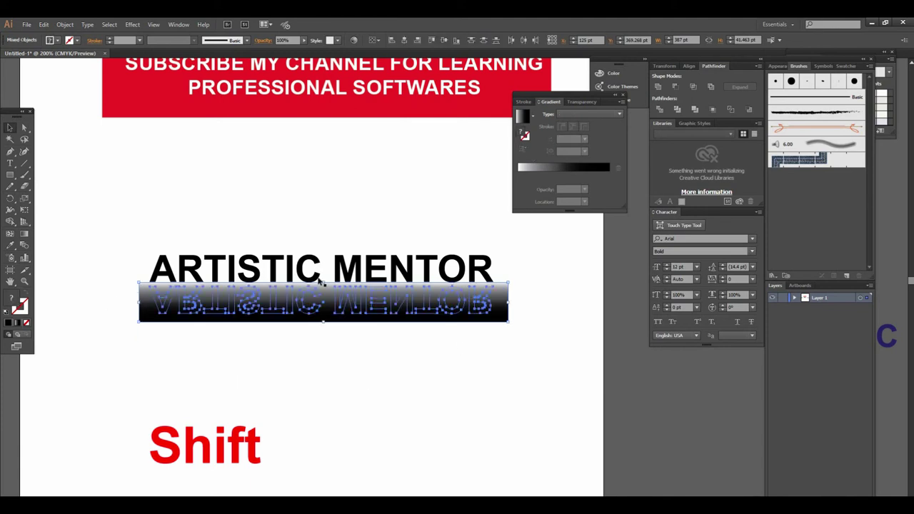
# Make an opacity mask from the gradient rectangle and drop the flipped title to about 16% opacity
pyautogui.click(590, 101)
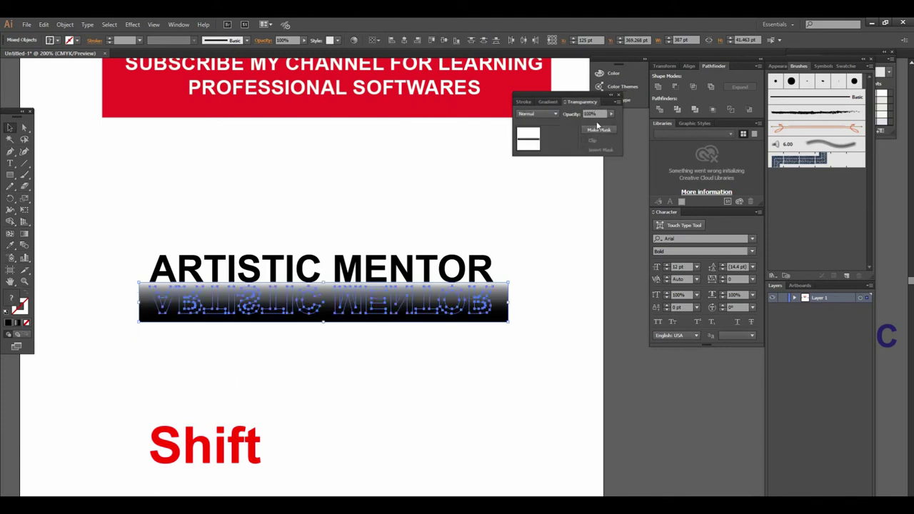
pyautogui.click(619, 103)
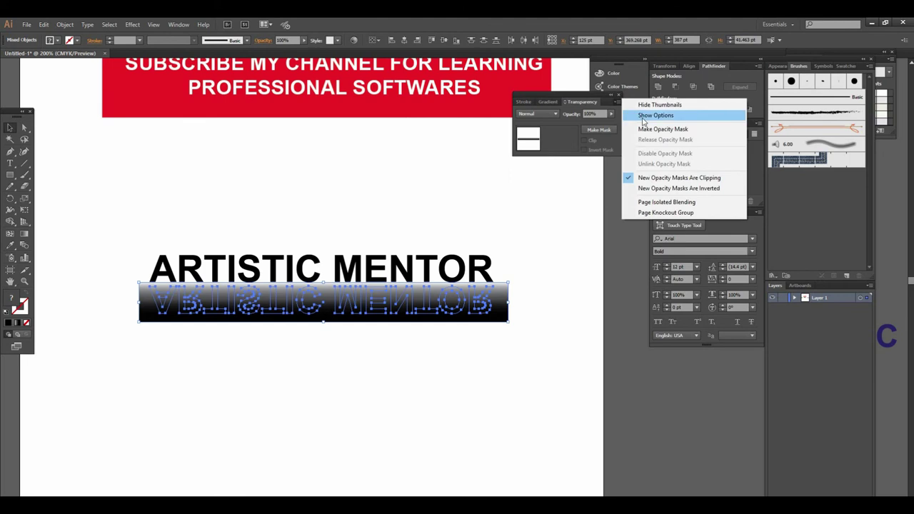
pyautogui.click(661, 127)
pyautogui.click(609, 114)
pyautogui.click(577, 121)
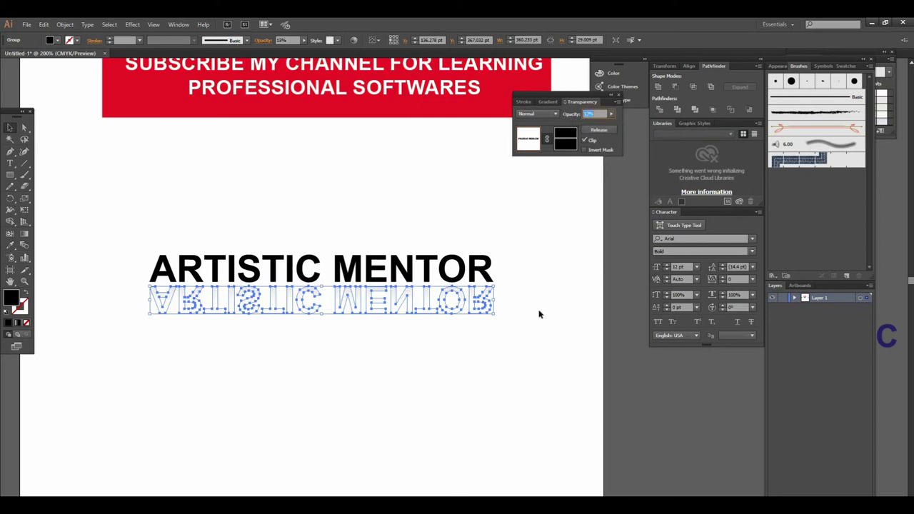
pyautogui.click(528, 357)
pyautogui.hotkey('ctrl', '-')
pyautogui.hotkey('ctrl', '-')
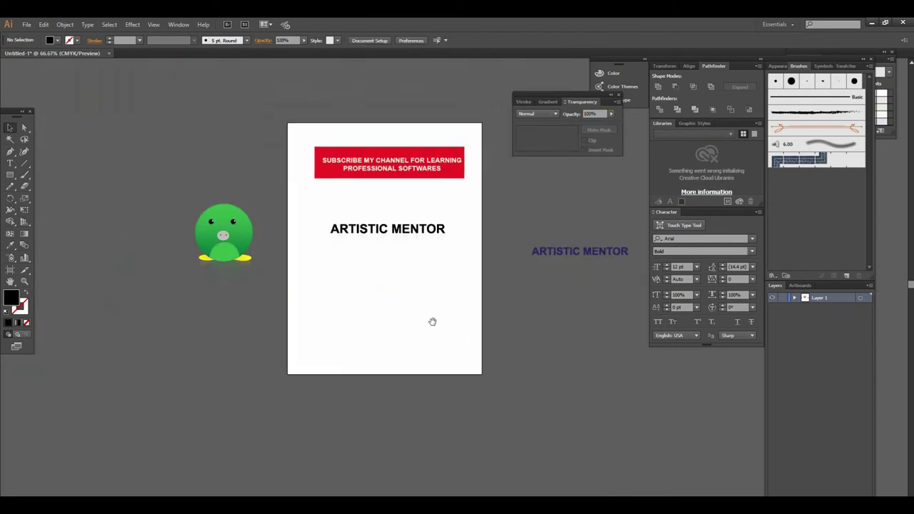
# Move the green bird and its reflection back onto the artboard below the title
pyautogui.moveTo(312, 225); pyautogui.dragTo(470, 274)
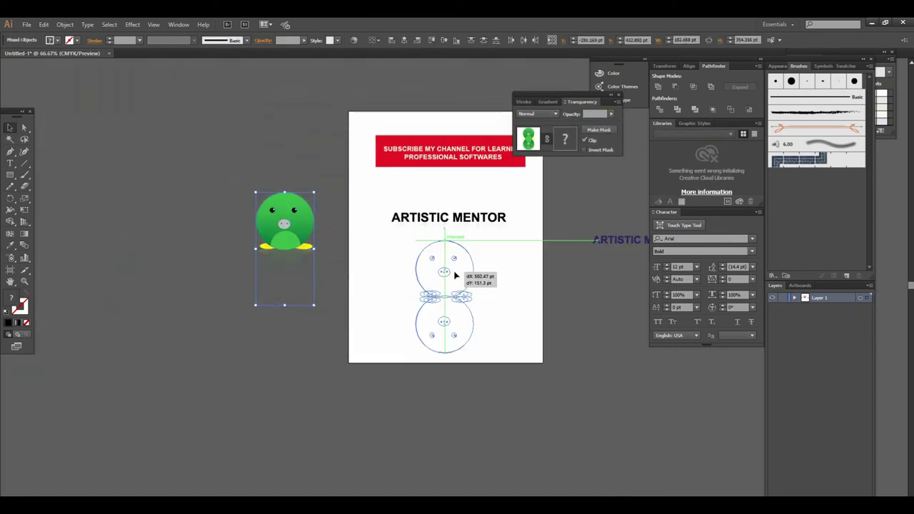
pyautogui.hotkey('ctrl', '+')
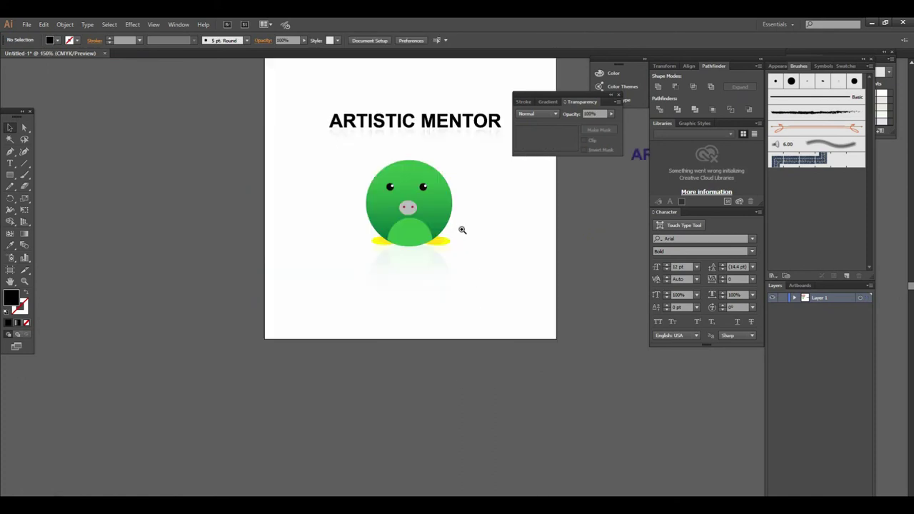
pyautogui.hotkey('ctrl', '+')
pyautogui.moveTo(448, 159); pyautogui.dragTo(387, 231)
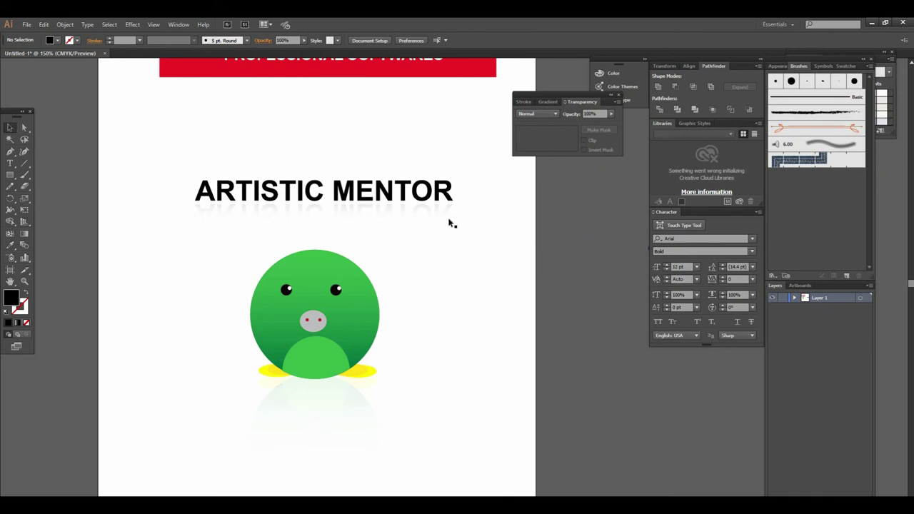
# Nudge the title's reflection up closer to 'ARTISTIC MENTOR'
pyautogui.keyDown('ctrl'); pyautogui.click(395, 295); pyautogui.keyUp('ctrl')
pyautogui.keyDown('ctrl'); pyautogui.click(394, 296); pyautogui.keyUp('ctrl')
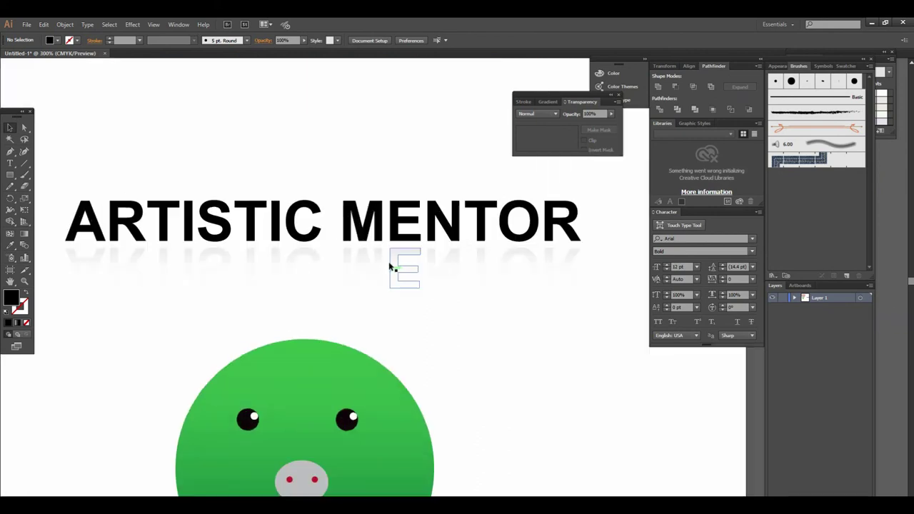
pyautogui.click(391, 257)
pyautogui.press('Up')
pyautogui.press('Up')
pyautogui.press('Up')
pyautogui.press('Up')
pyautogui.press('Up')
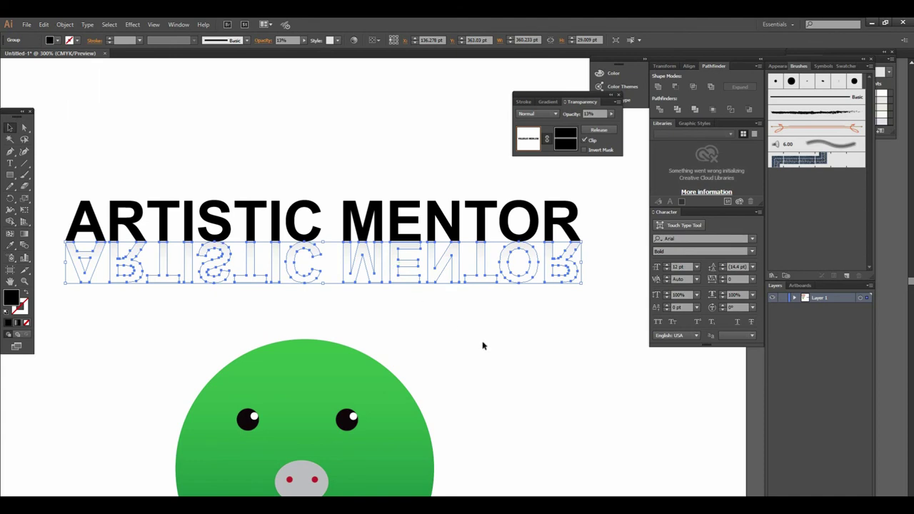
pyautogui.click(485, 336)
pyautogui.hotkey('ctrl', '-')
pyautogui.hotkey('ctrl', '-')
pyautogui.hotkey('ctrl', '-')
pyautogui.scroll(-1, 471, 349)
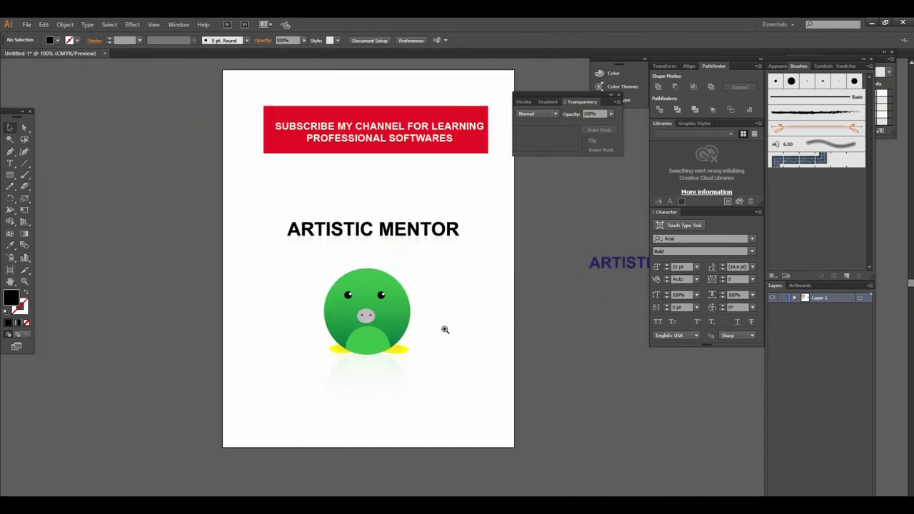
pyautogui.hotkey('ctrl', '+')
pyautogui.scroll(2, 450, 311)
pyautogui.scroll(2, 457, 314)
pyautogui.moveTo(457, 306); pyautogui.dragTo(445, 323)
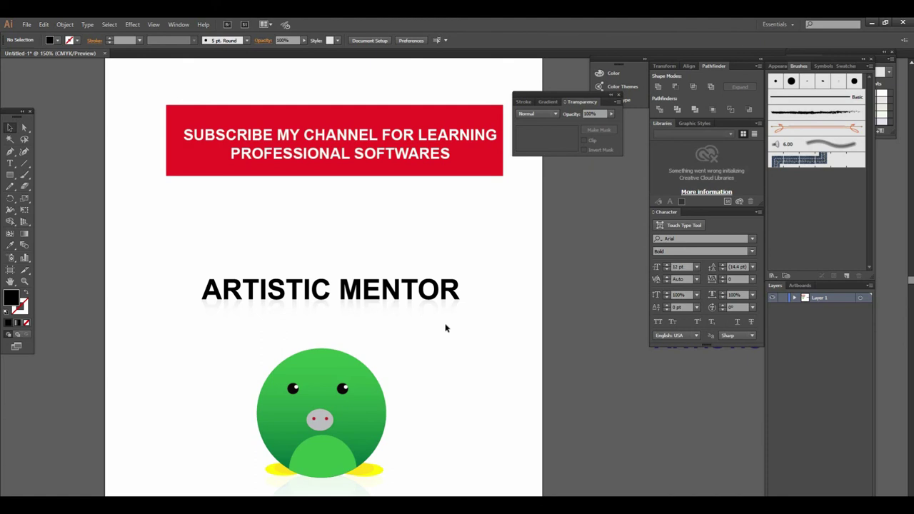
pyautogui.scroll(-5, 335, 360)
pyautogui.scroll(-1, 303, 407)
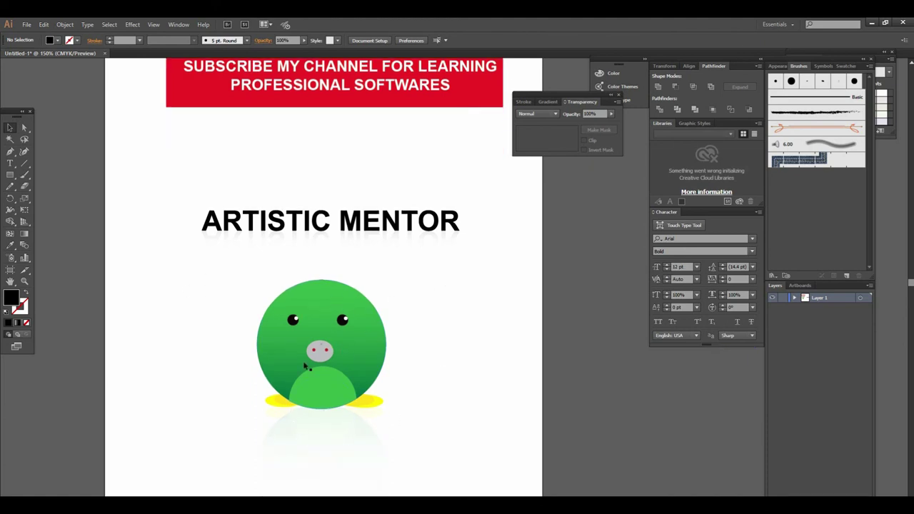
pyautogui.scroll(5, 393, 336)
pyautogui.scroll(5, 387, 347)
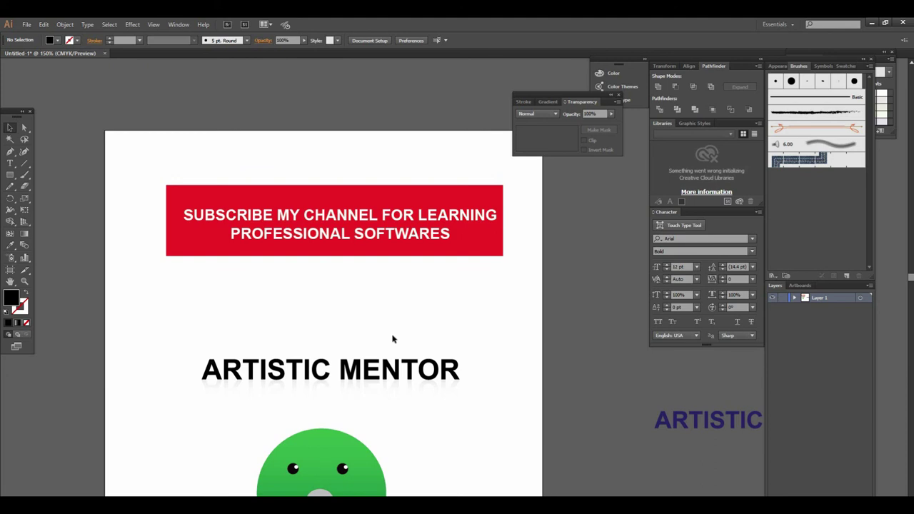
pyautogui.scroll(-3, 395, 331)
pyautogui.scroll(-3, 428, 307)
pyautogui.scroll(-3, 467, 285)
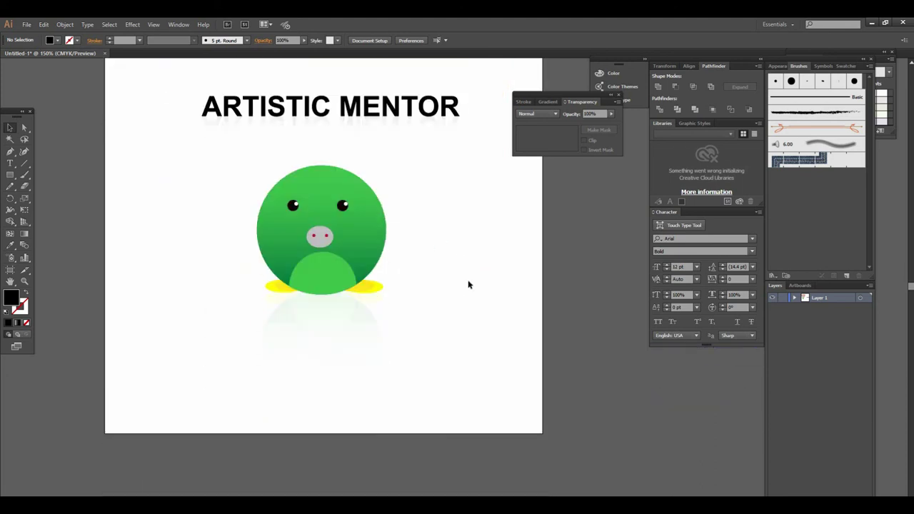